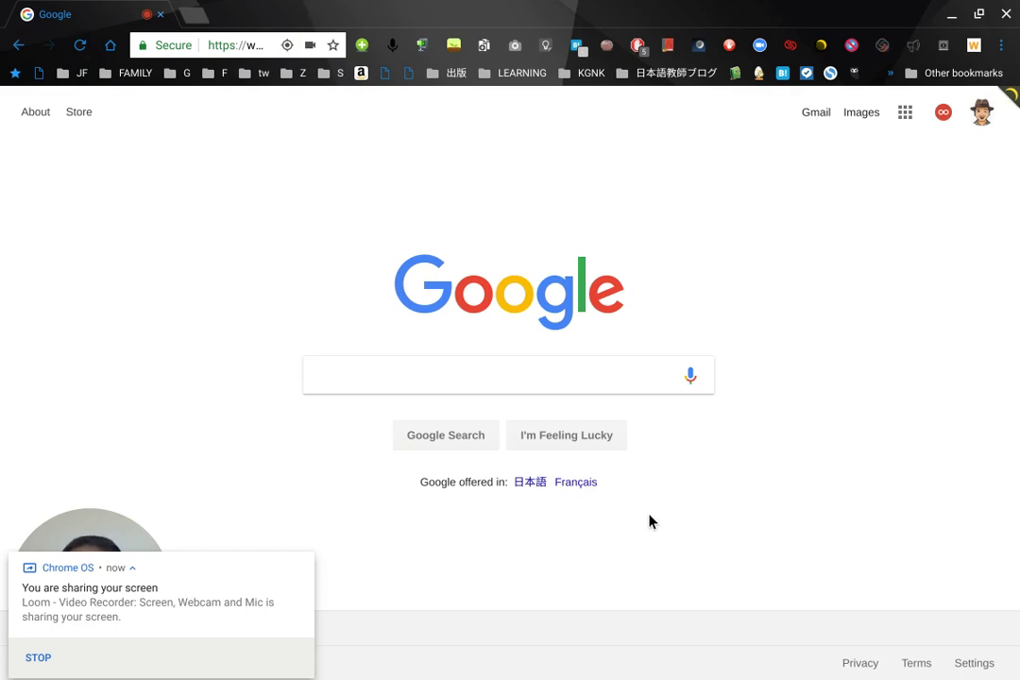
click(302, 564)
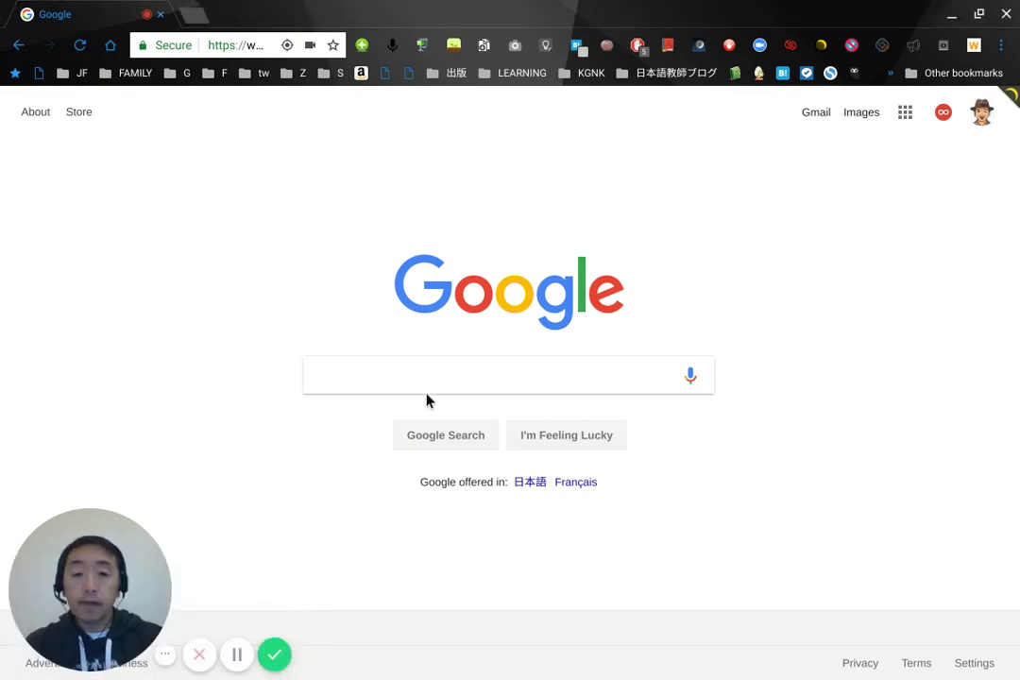
click(441, 363)
text(Google)
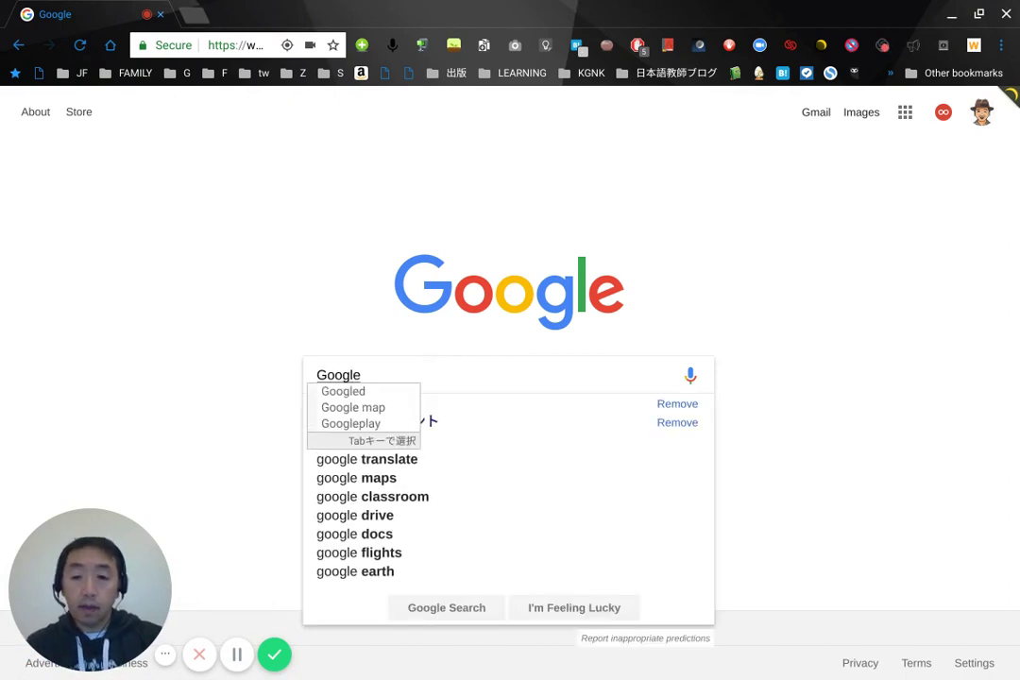
key(Return)
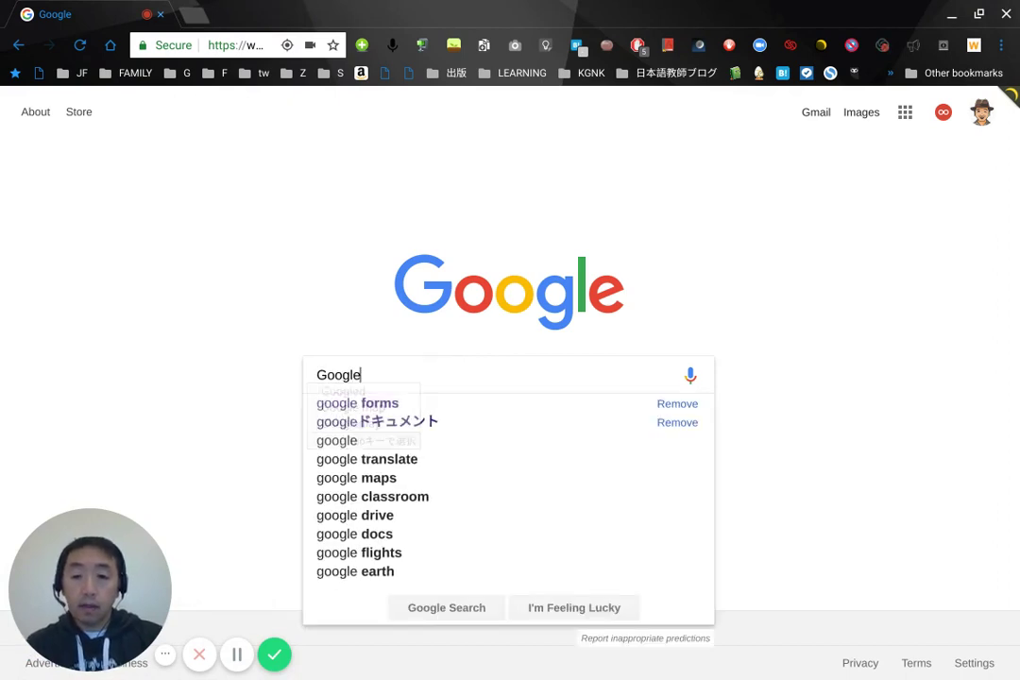
key(Down)
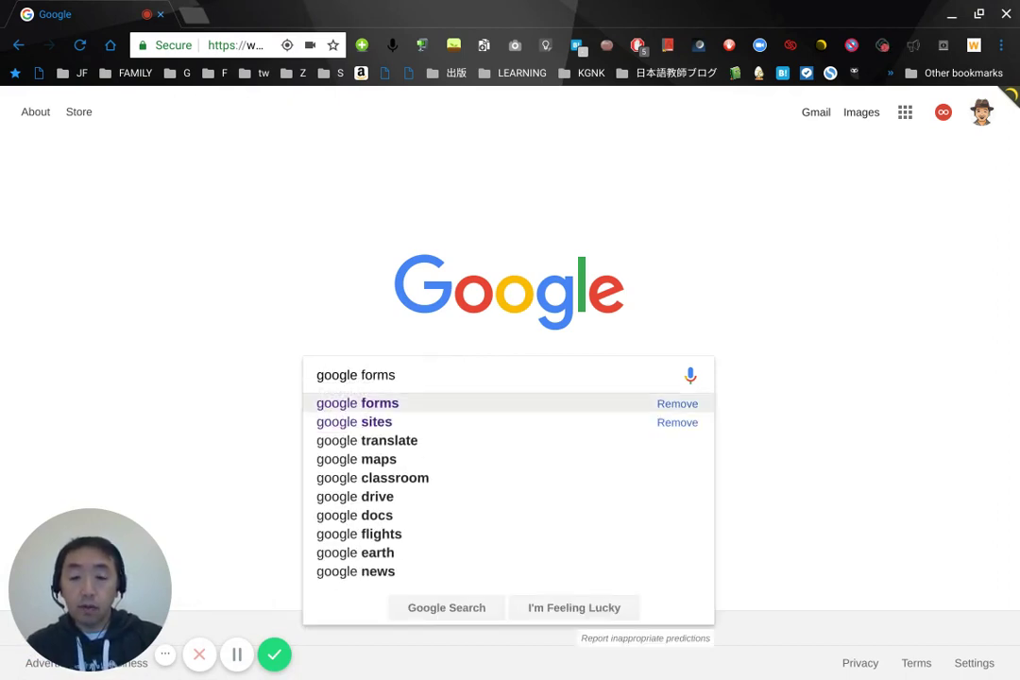
key(Return)
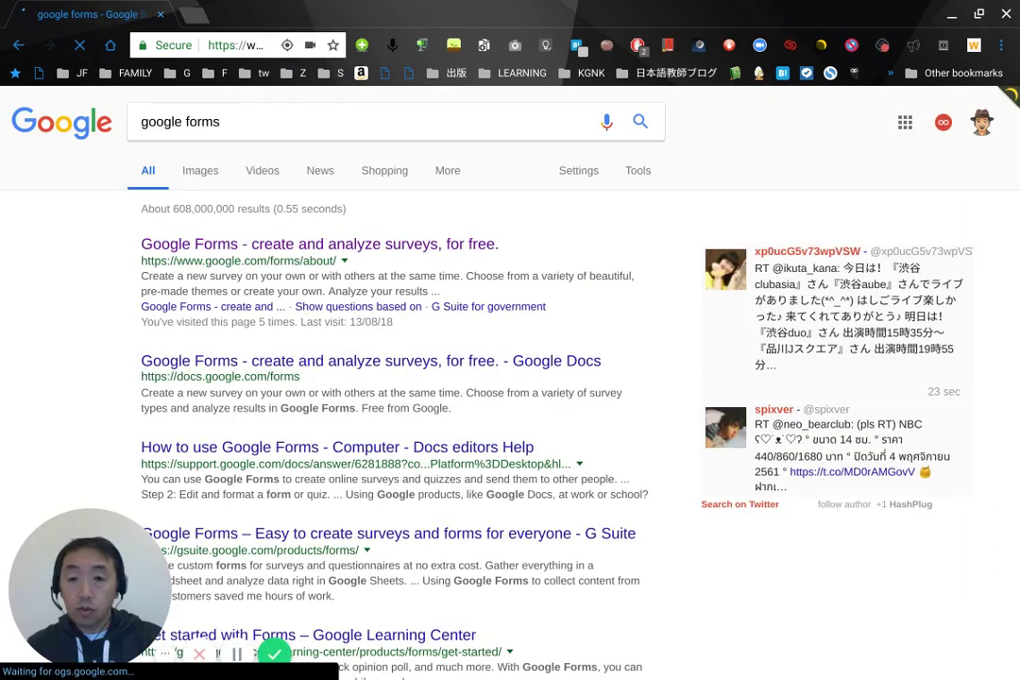
click(399, 247)
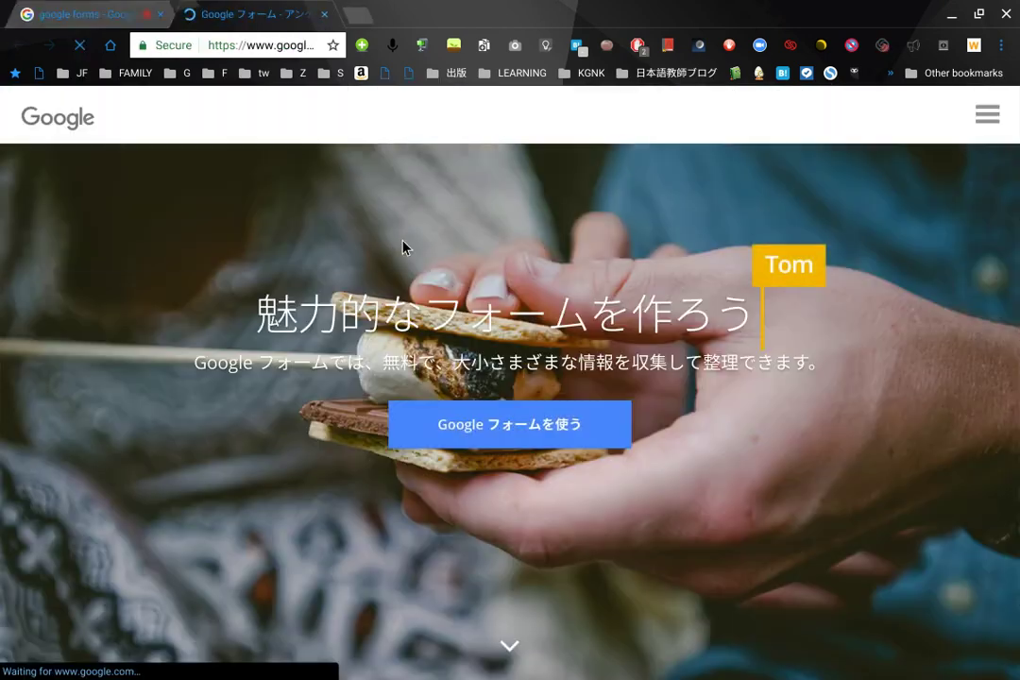
View the landing page in full screen, enter Google Forms and create a new blank form
scroll(402, 246, down, 1)
key(ctrl+super+f)
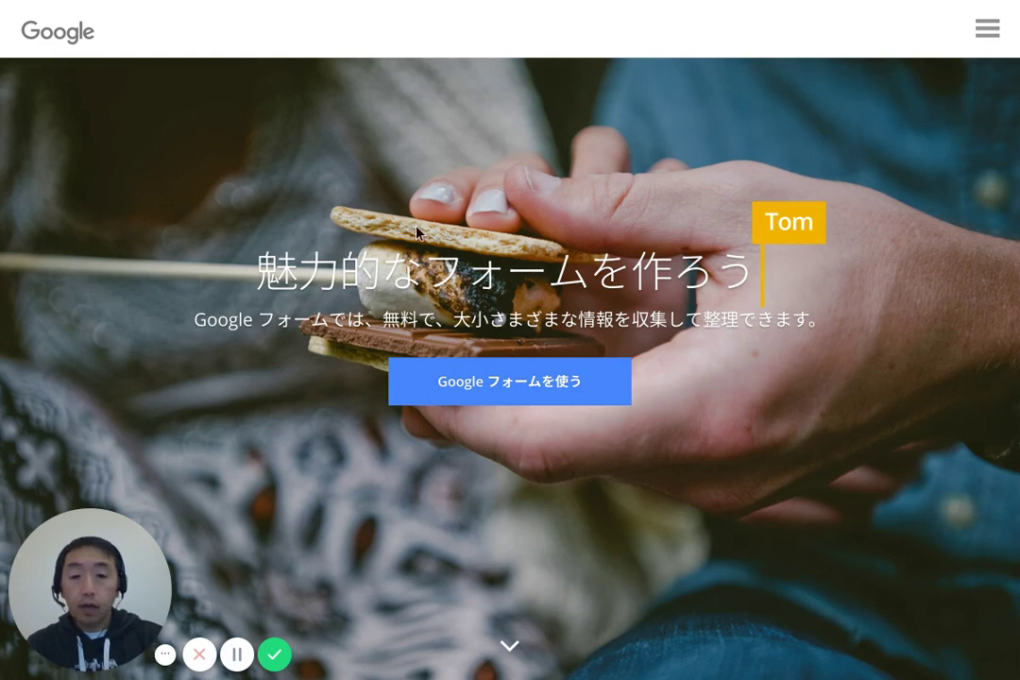
click(539, 384)
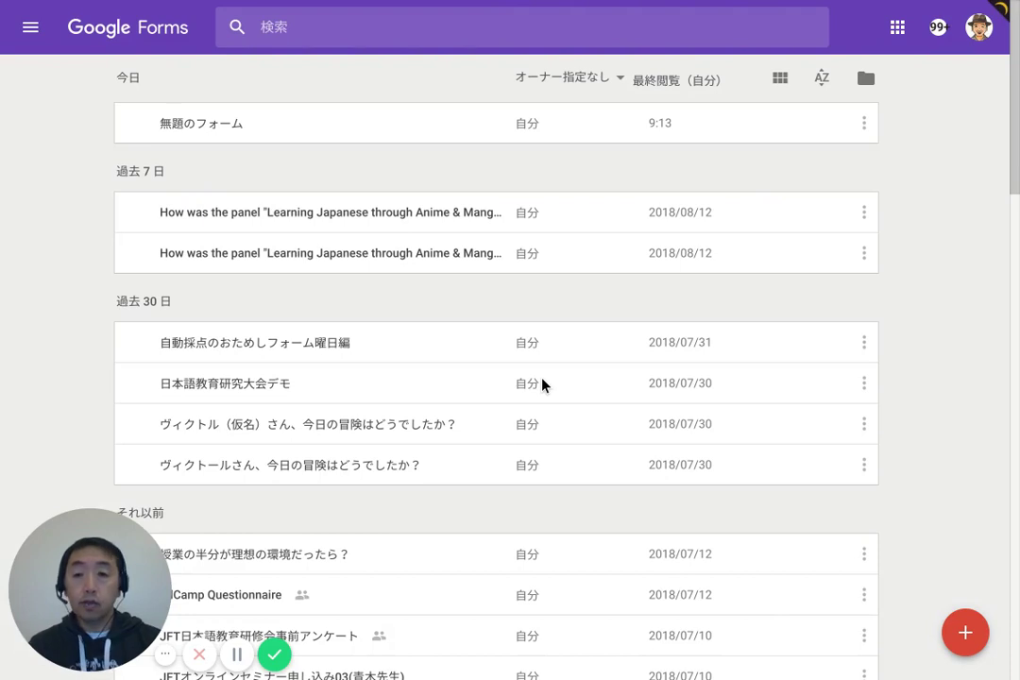
click(543, 383)
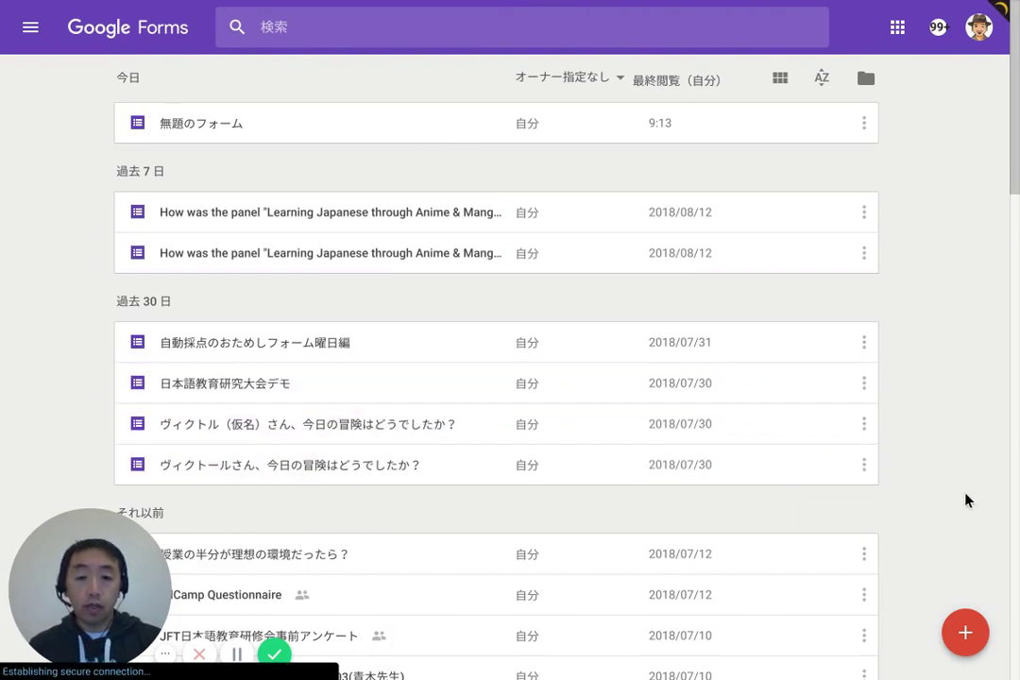
mouse_move(967, 633)
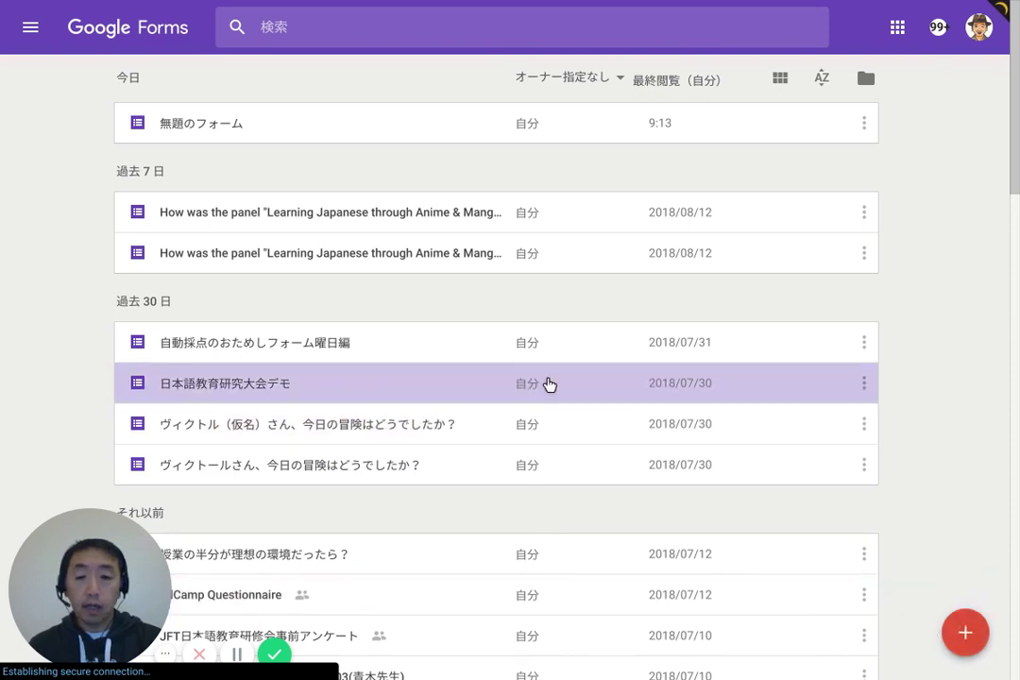
click(961, 633)
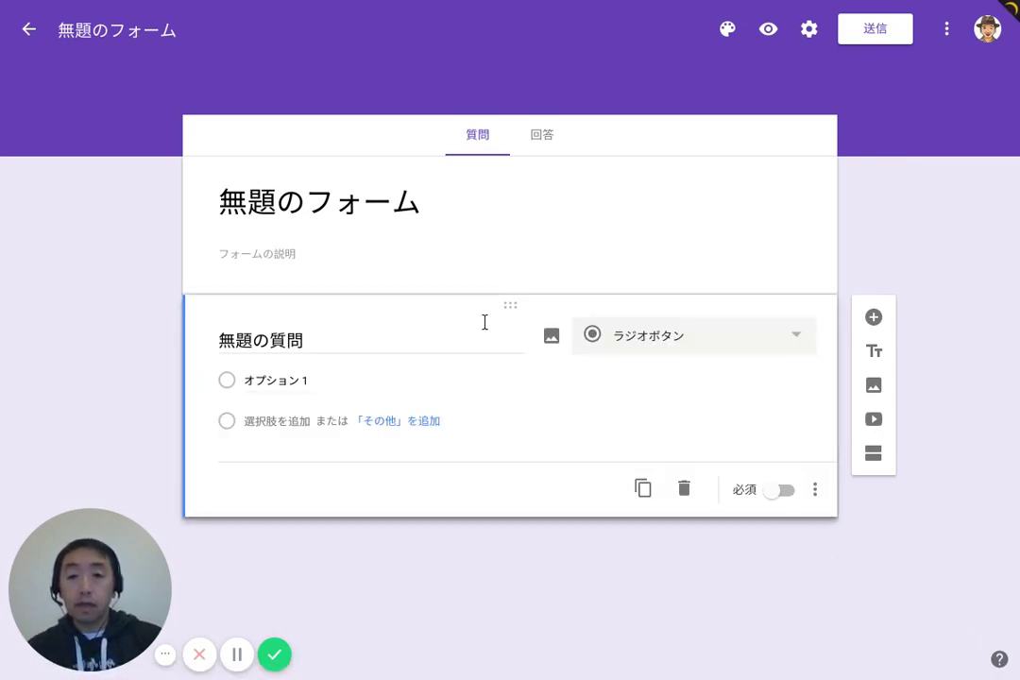
Replace the form's title with 冒険家の日本語ビデオコンテスト using Japanese voice input
click(373, 198)
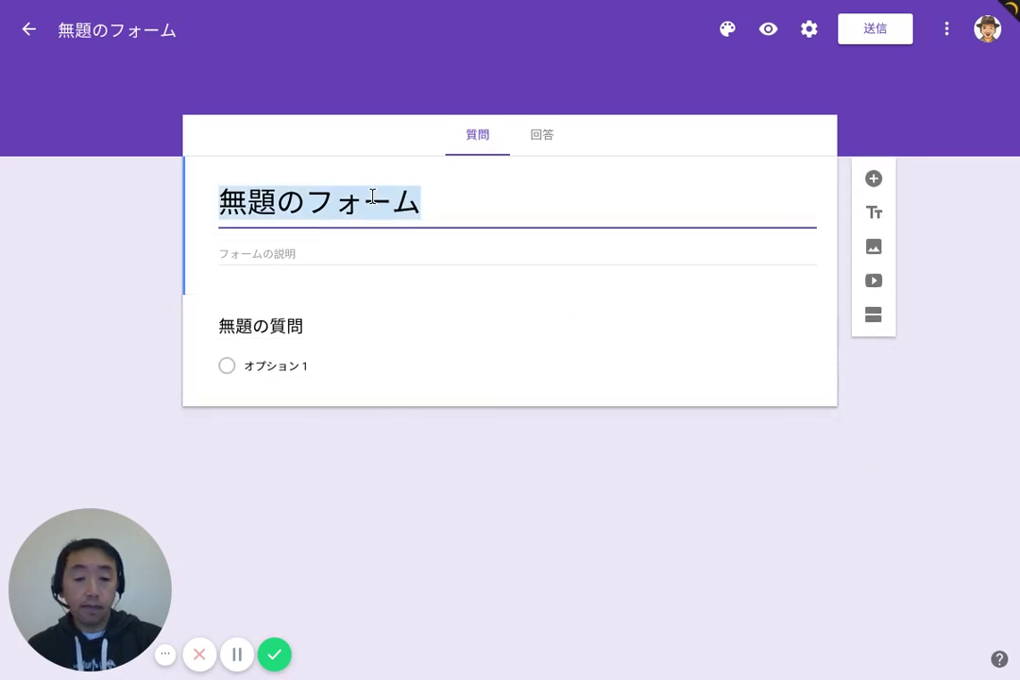
key(BackSpace)
mouse_move(0, 260)
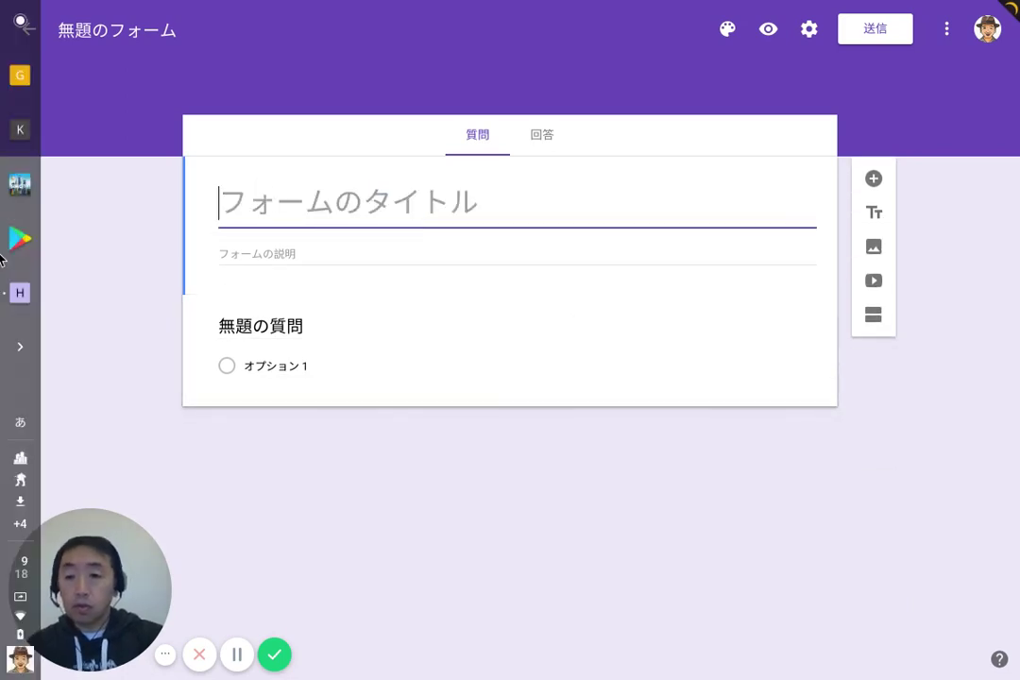
click(20, 422)
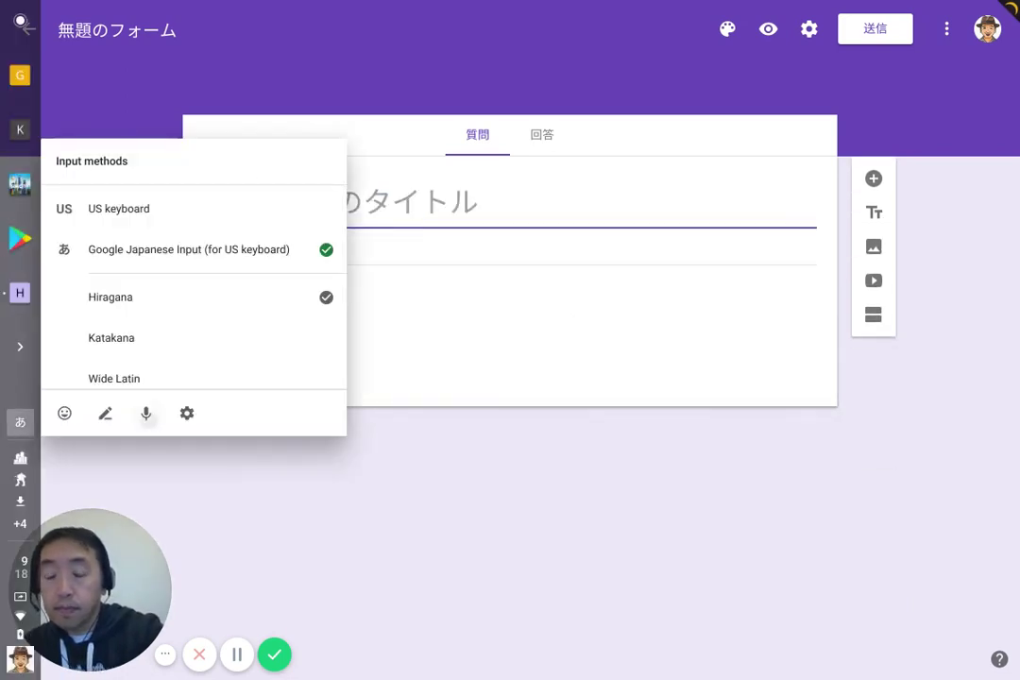
click(147, 412)
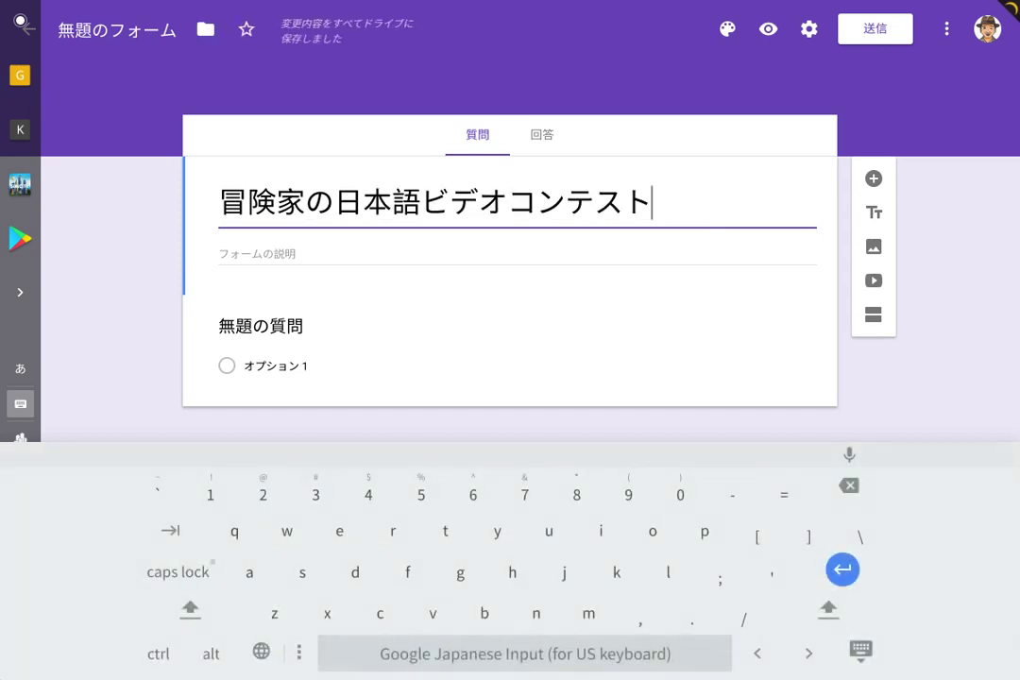
Dictate お名前 as the first question's text, replacing the placeholder, and dismiss the on-screen keyboard
click(261, 325)
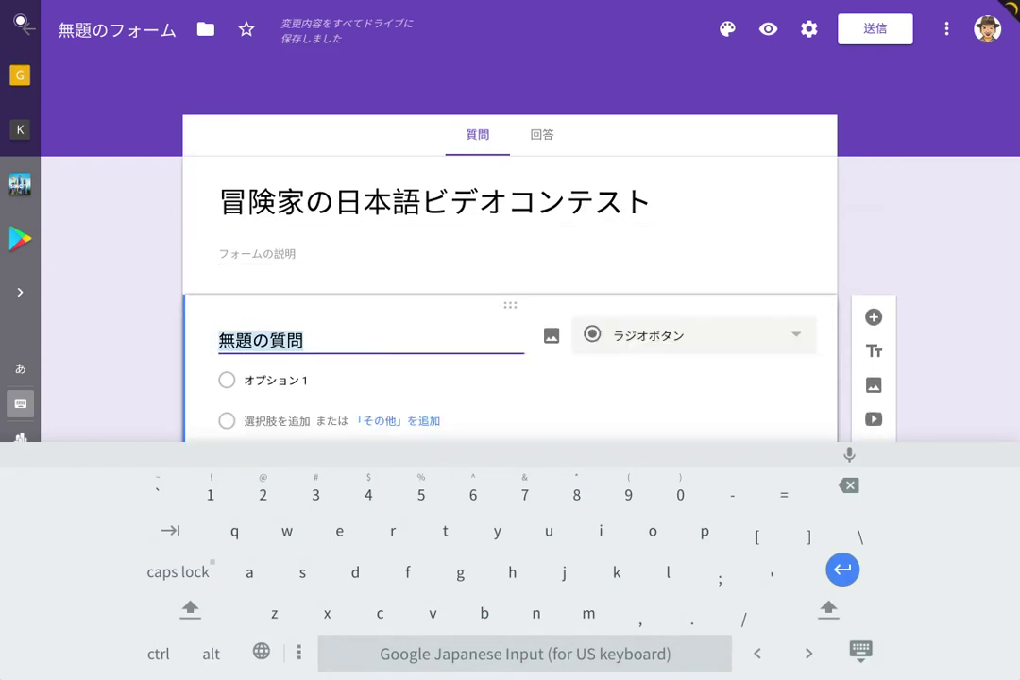
key(BackSpace)
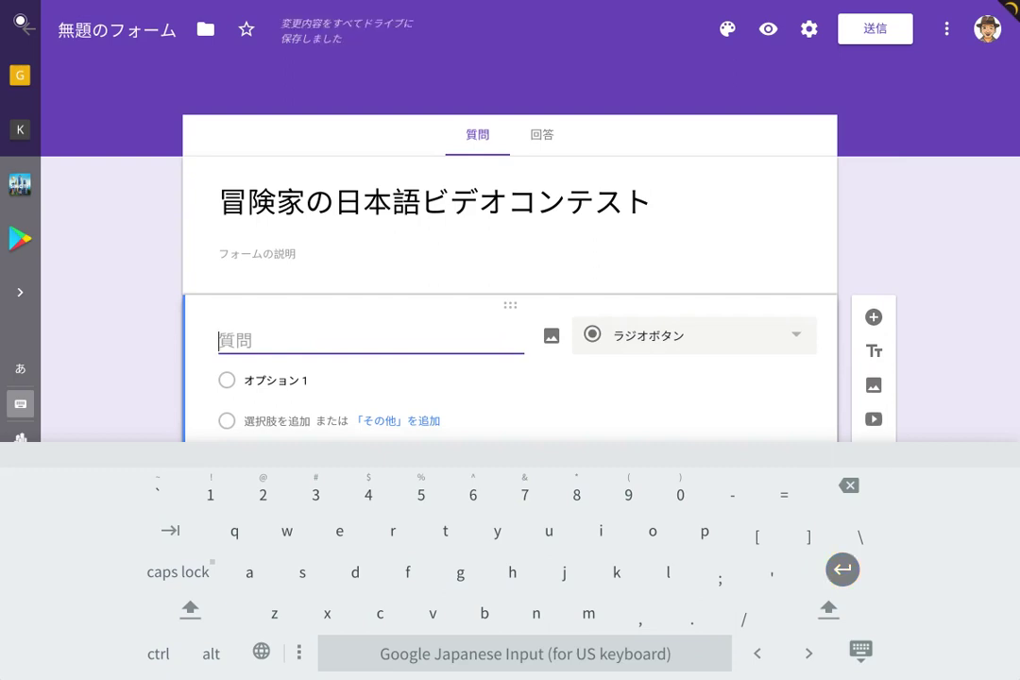
click(849, 455)
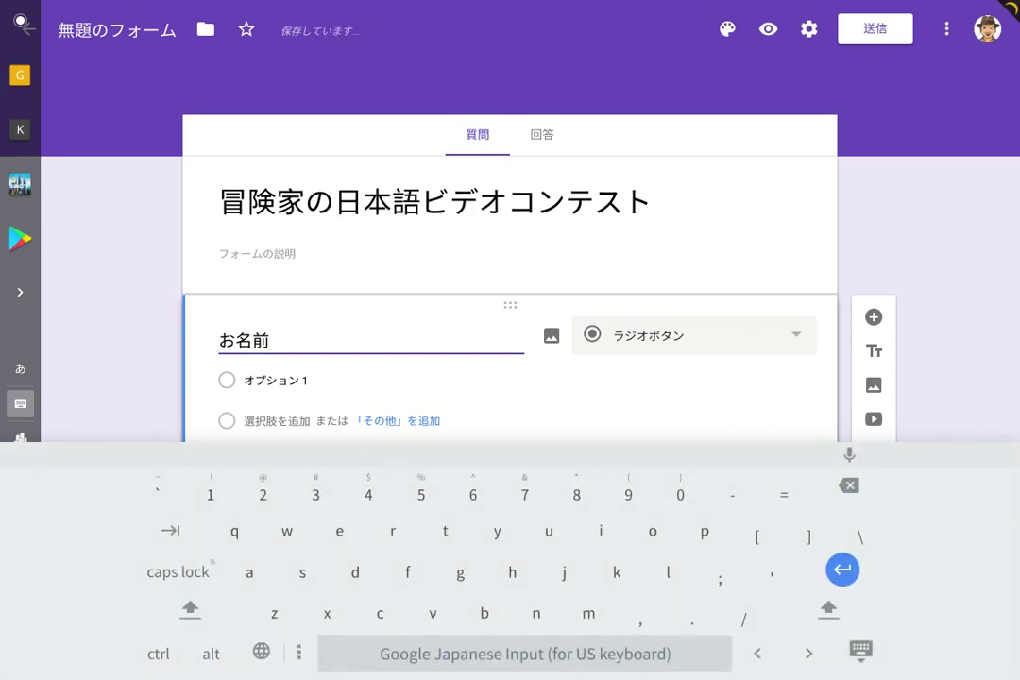
click(861, 650)
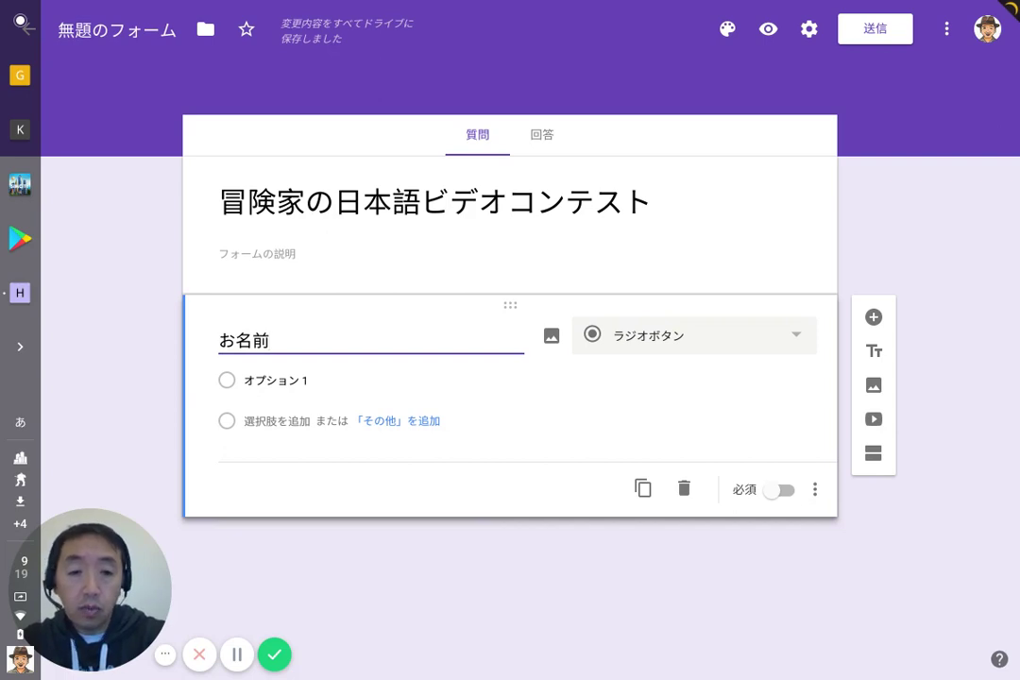
Change the お名前 question's answer type to 記述式 (short answer)
click(694, 335)
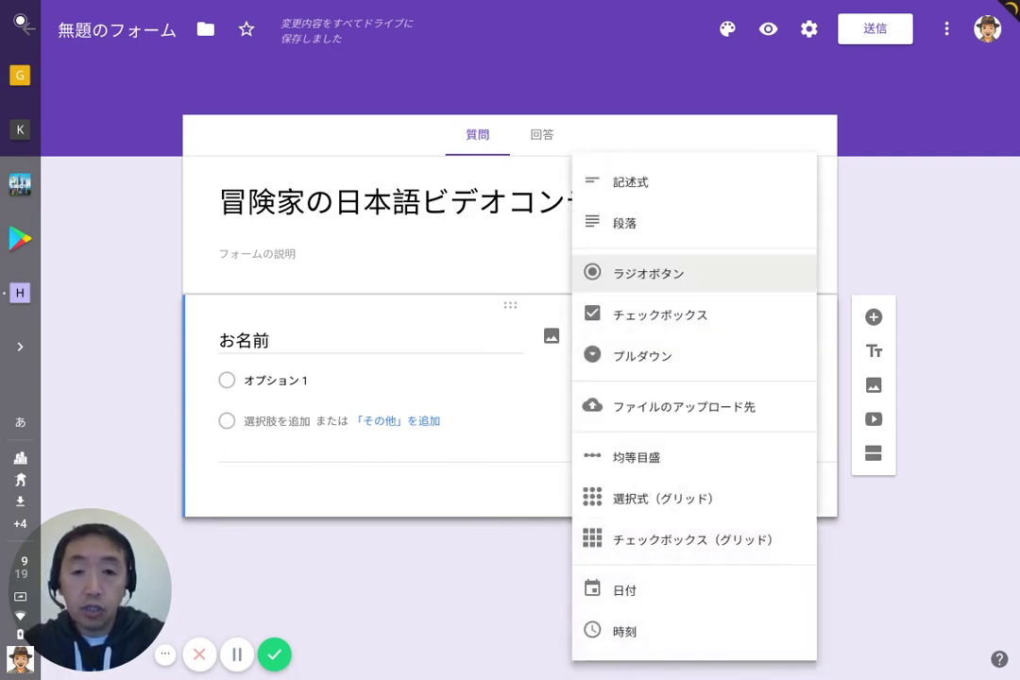
right_click(629, 185)
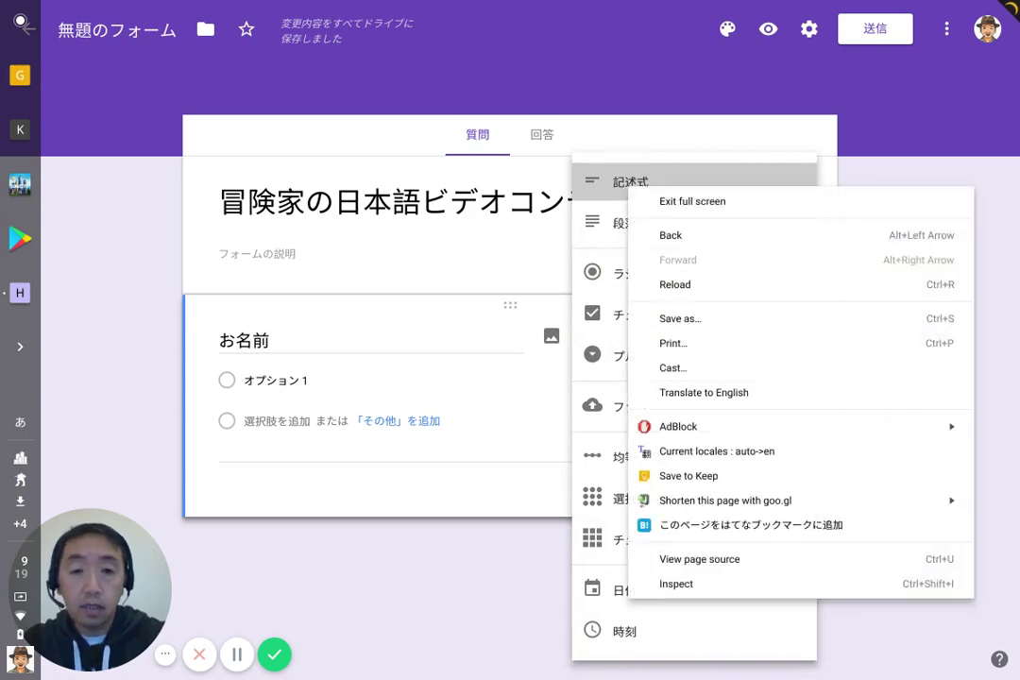
click(629, 182)
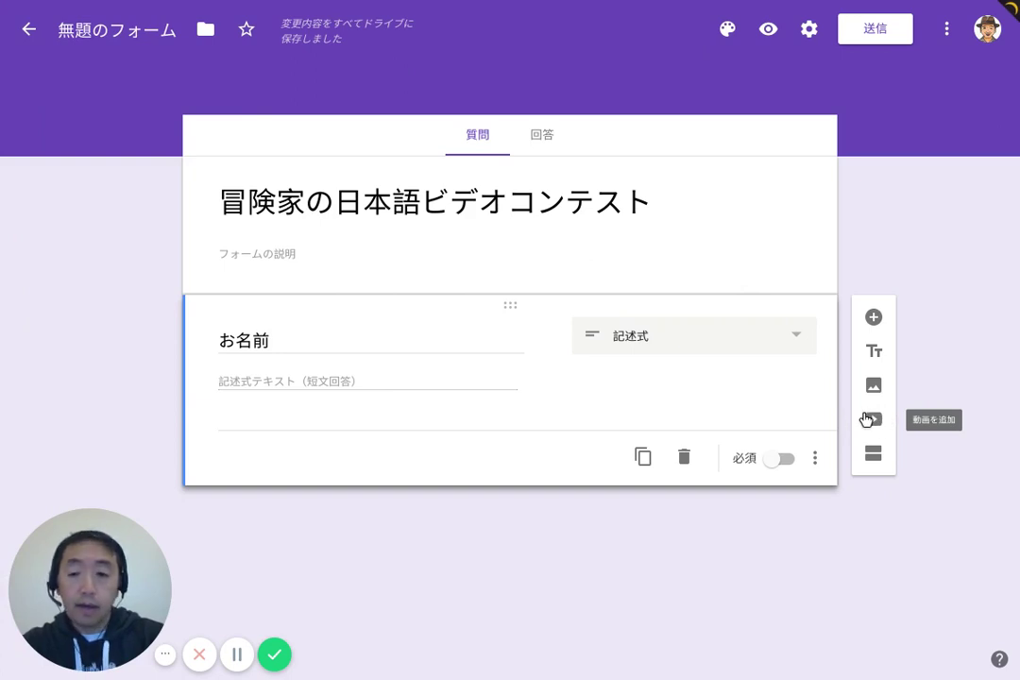
Start adding a video by URL to the form, and open 現場の救世主EdCamp from the むらログ playlist on YouTube
click(866, 420)
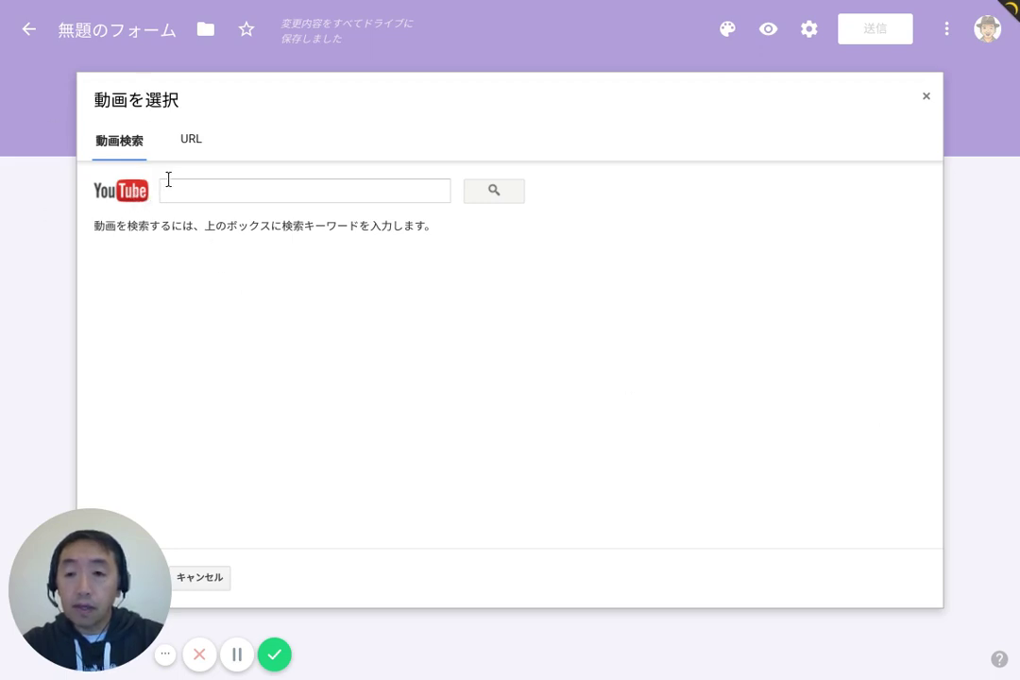
click(181, 141)
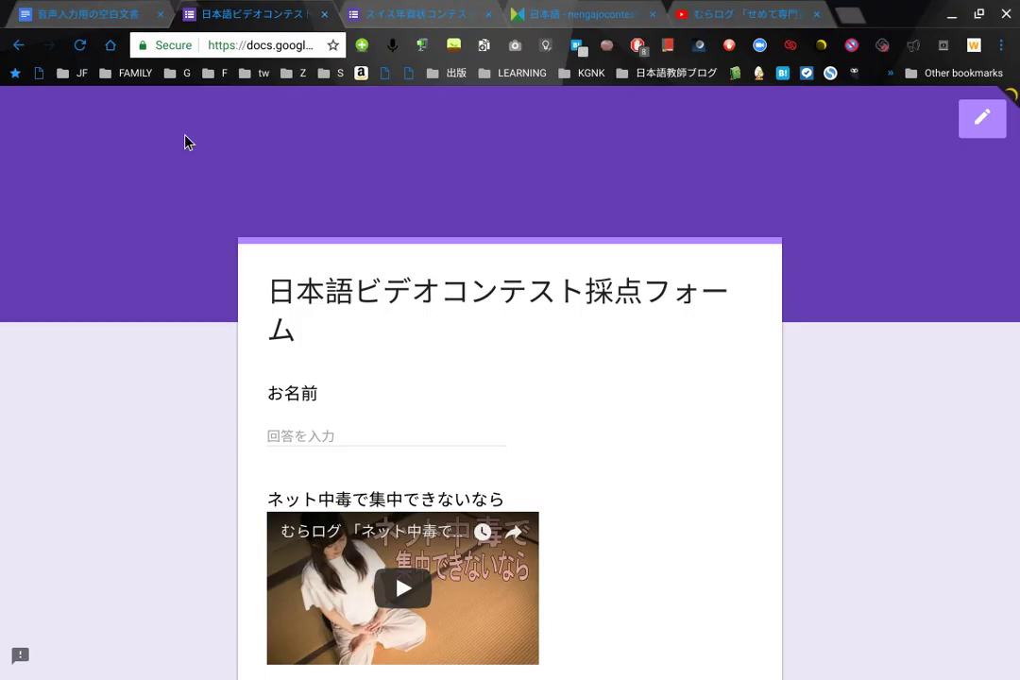
click(704, 11)
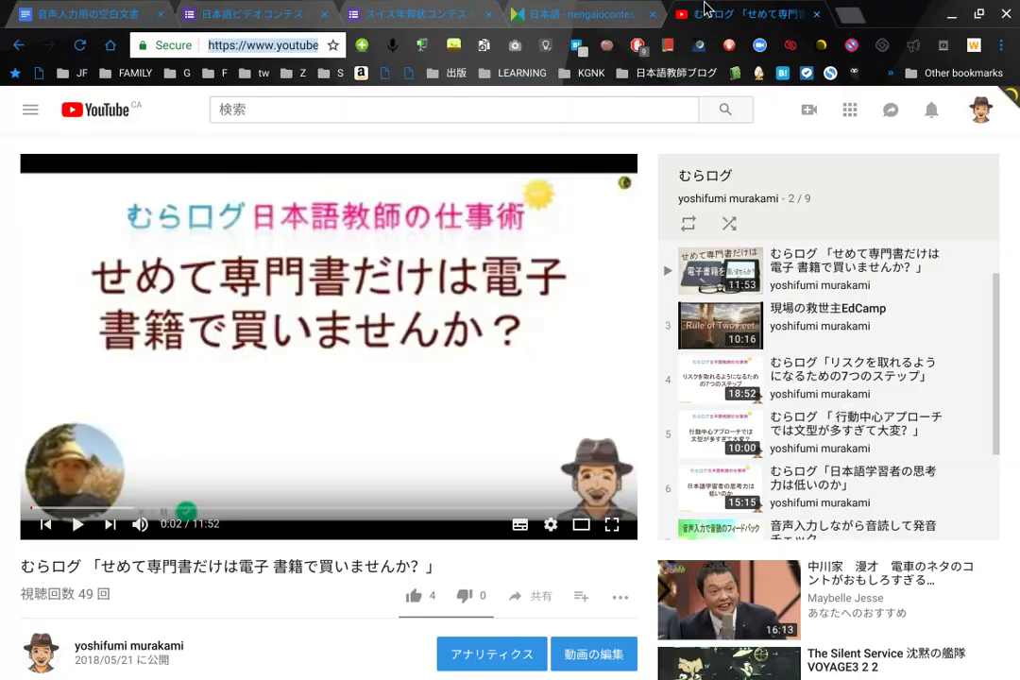
key(F11)
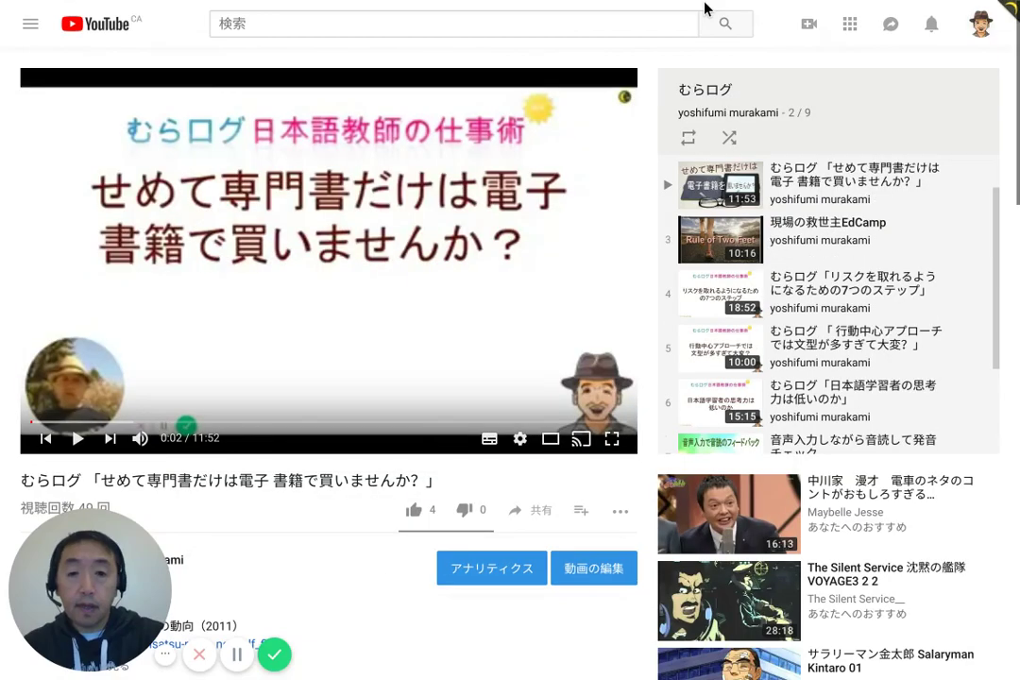
scroll(816, 203, up, 1)
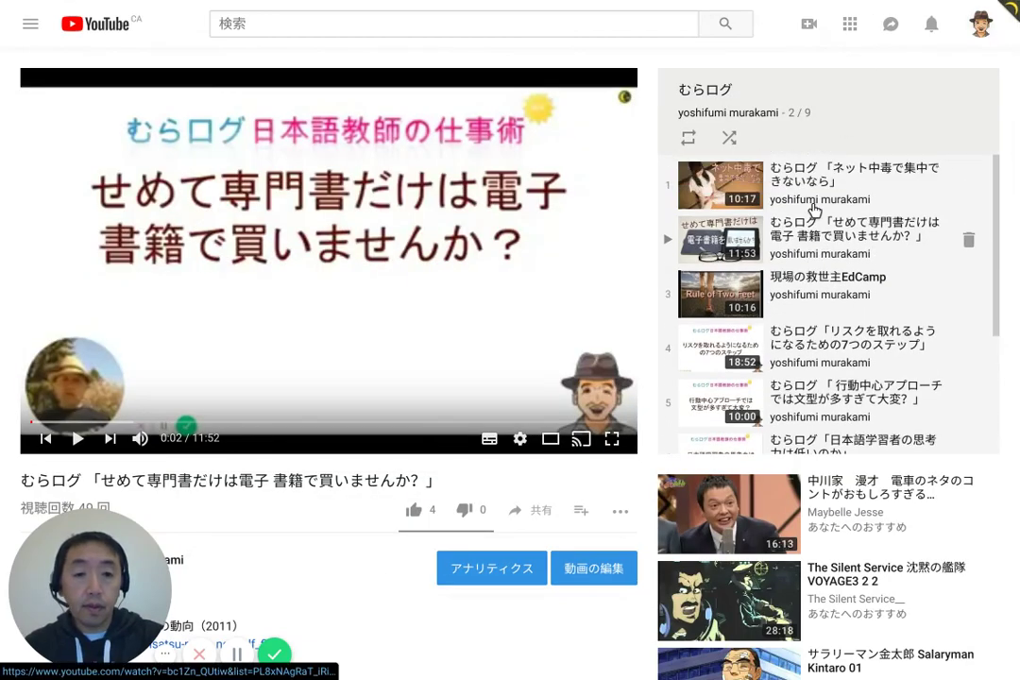
scroll(814, 206, down, 1)
scroll(813, 207, up, 1)
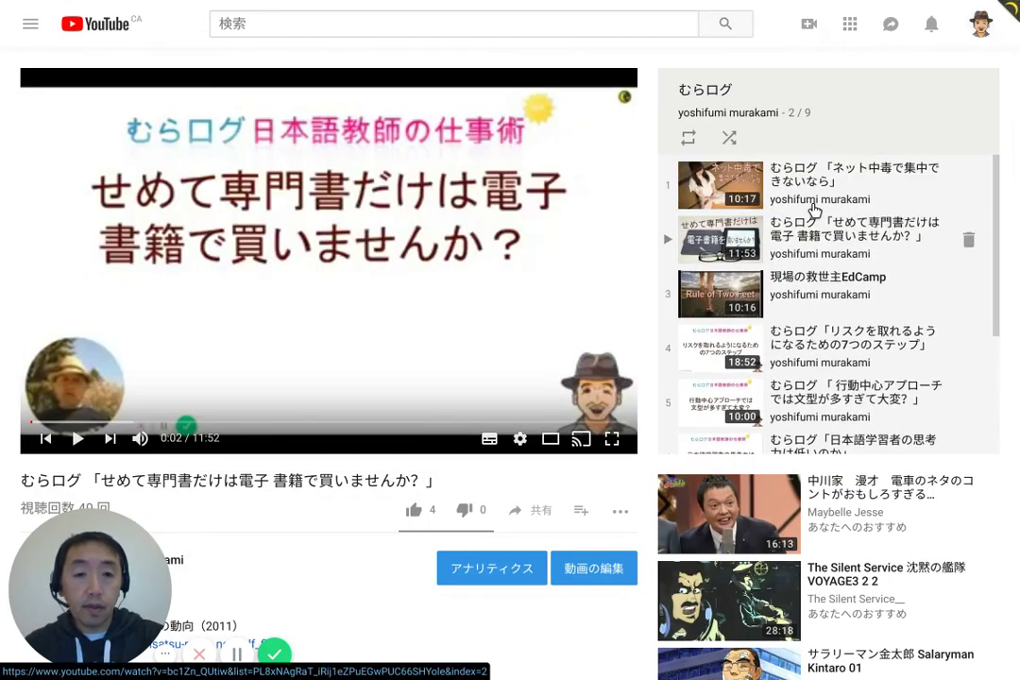
click(699, 288)
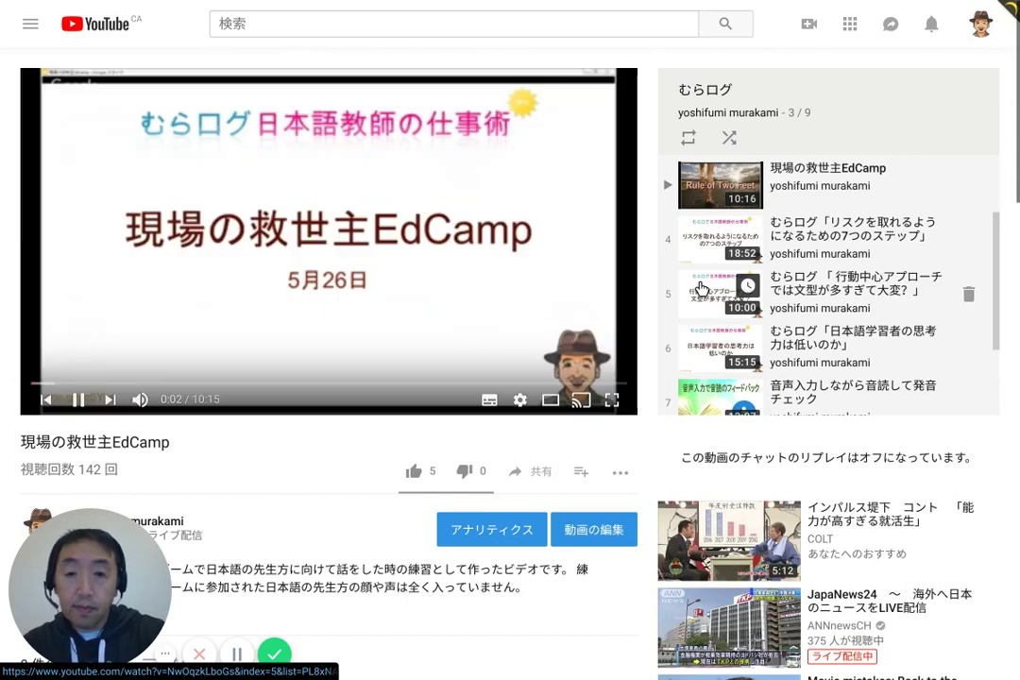
Copy the web address of the 現場の救世主EdCamp video and paste it into the form's YouTube URL field
key(F11)
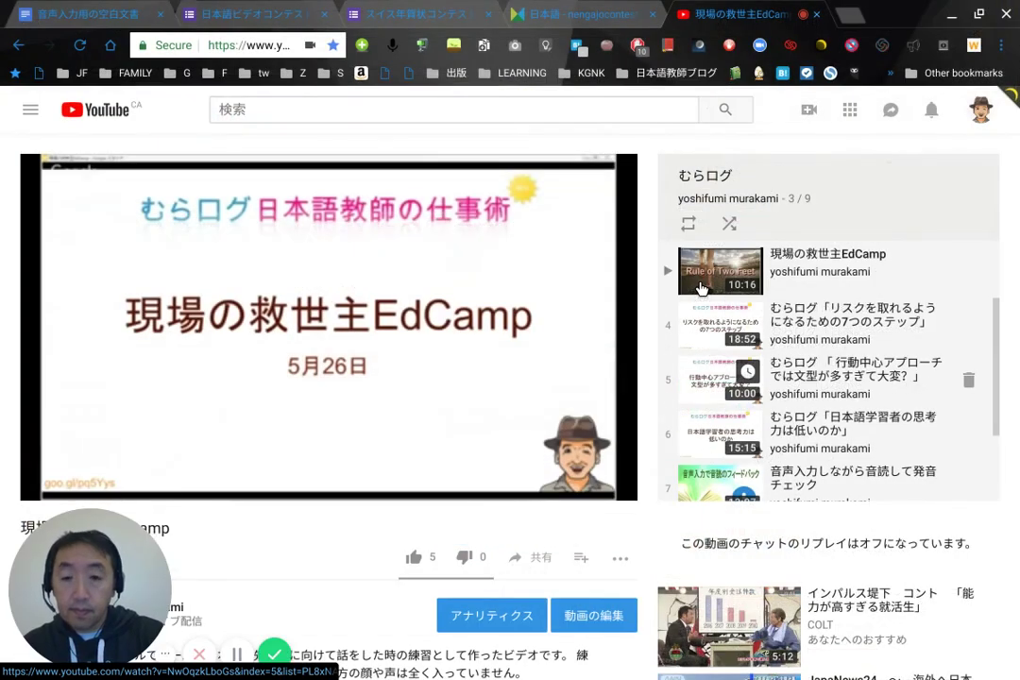
key(ctrl+shift+b)
click(244, 32)
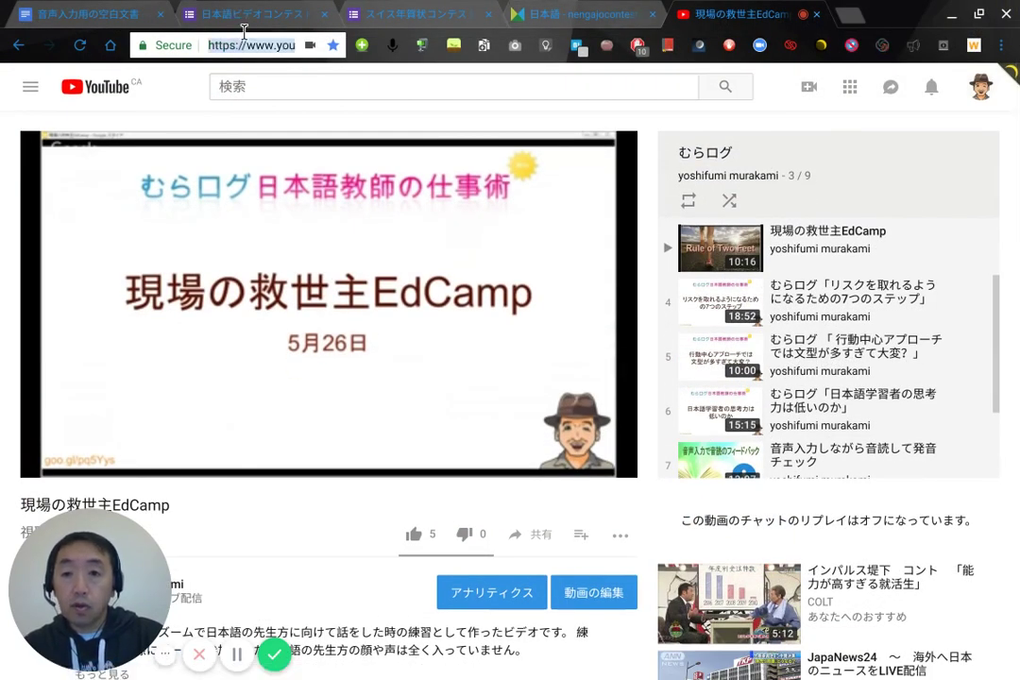
right_click(256, 42)
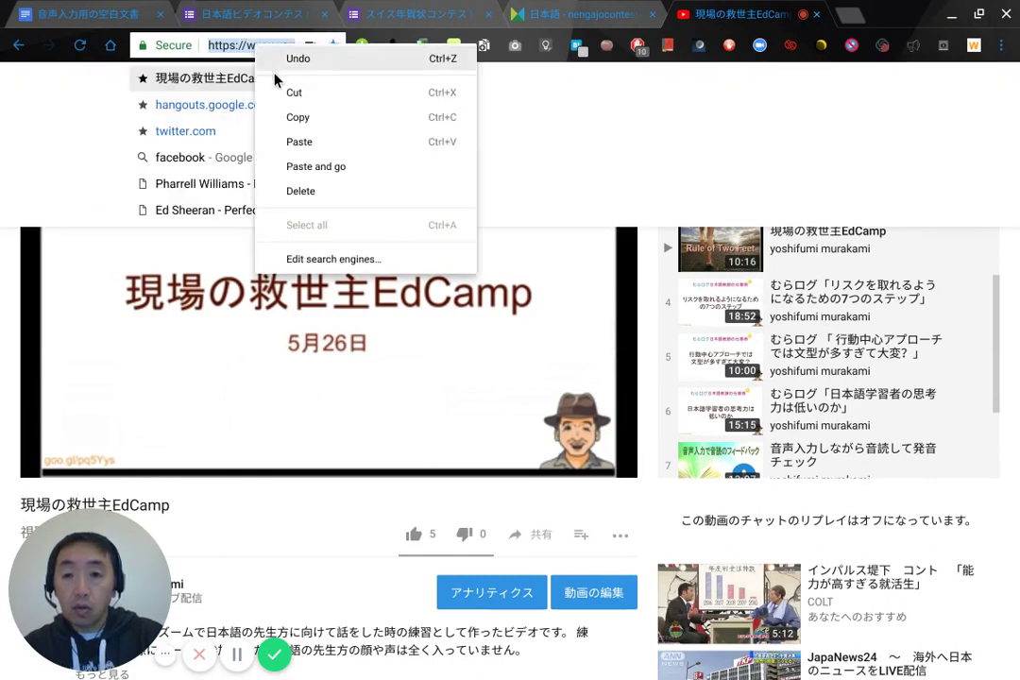
click(296, 116)
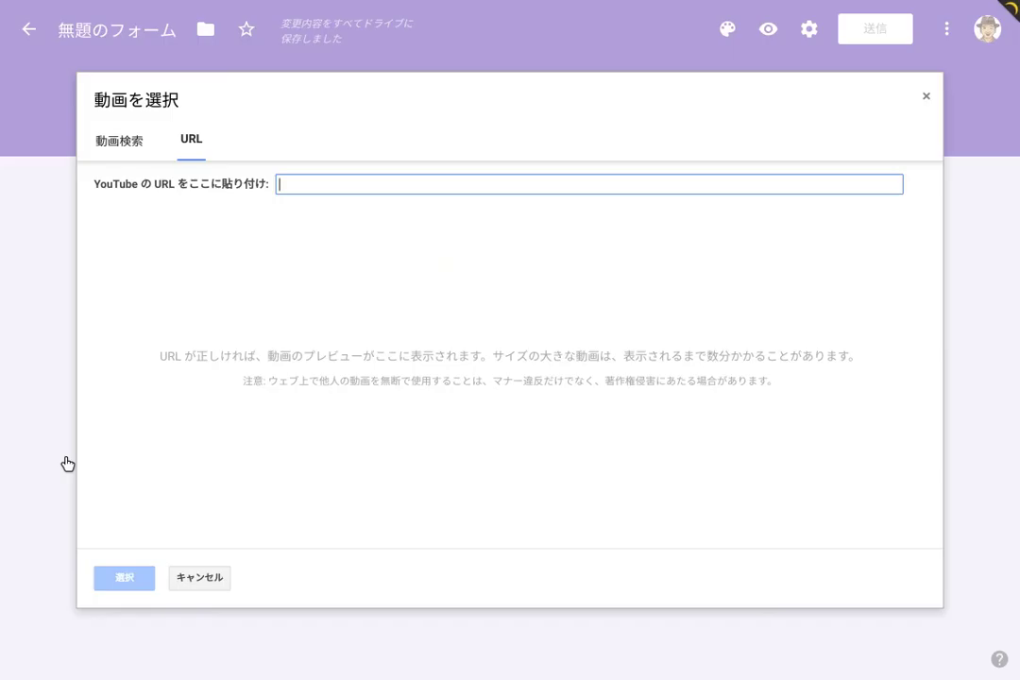
right_click(289, 176)
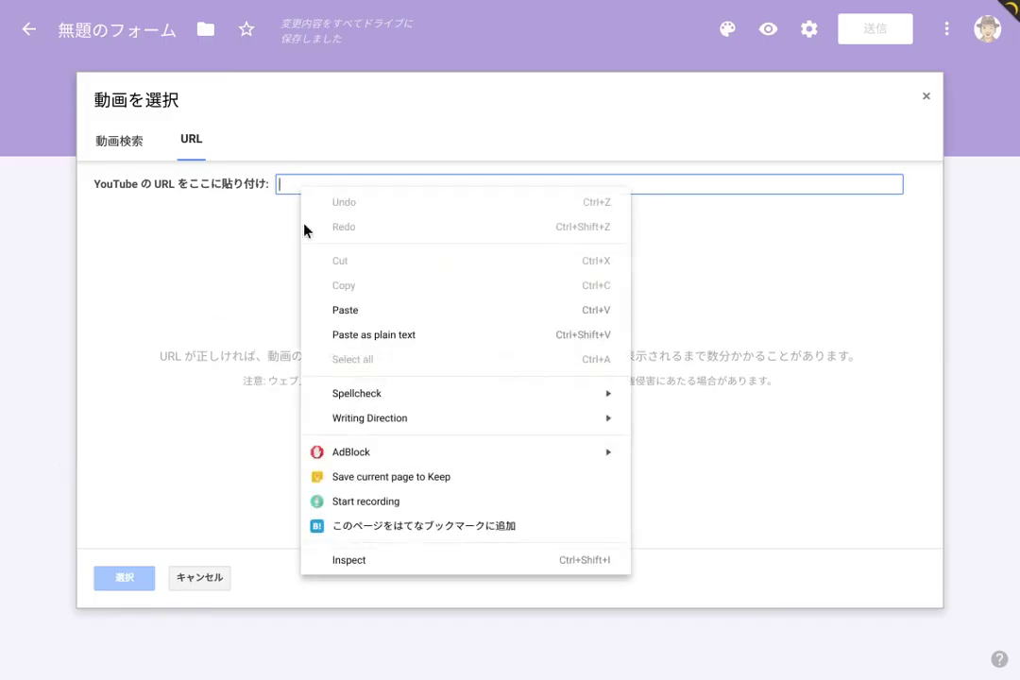
click(333, 309)
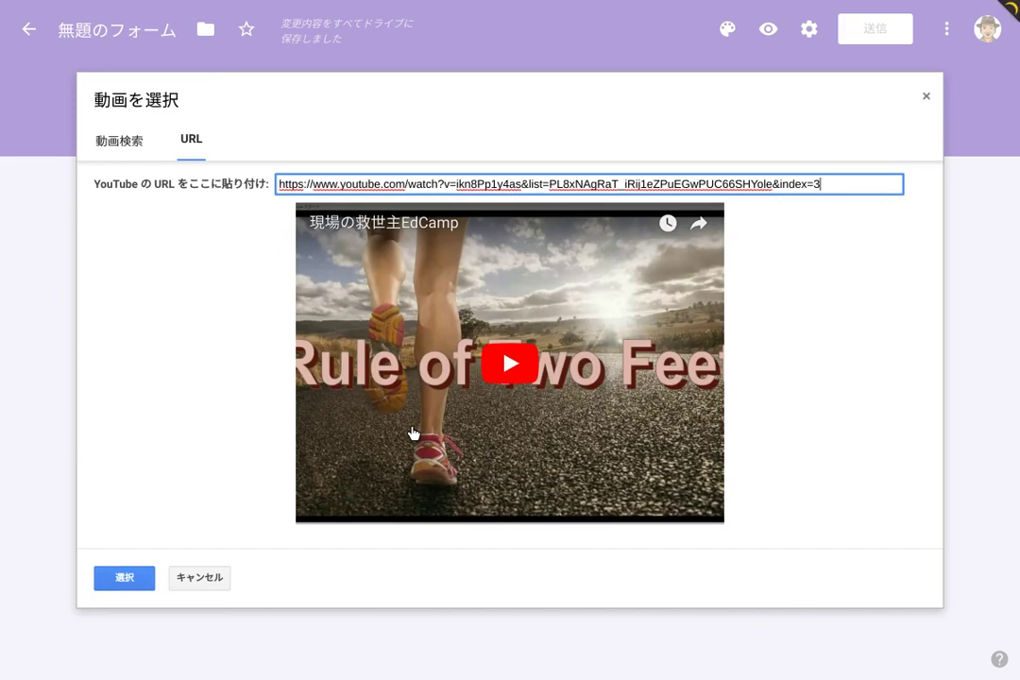
Insert the 現場の救世主EdCamp video into the form and dictate ビデオ1 as its title
click(125, 577)
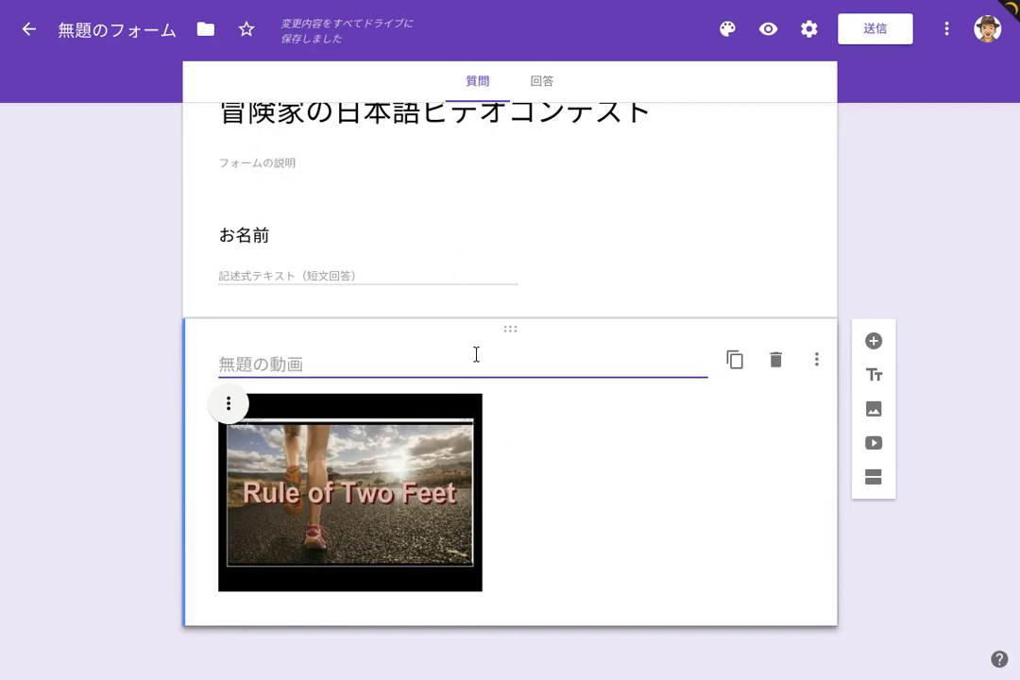
mouse_move(1, 500)
click(20, 422)
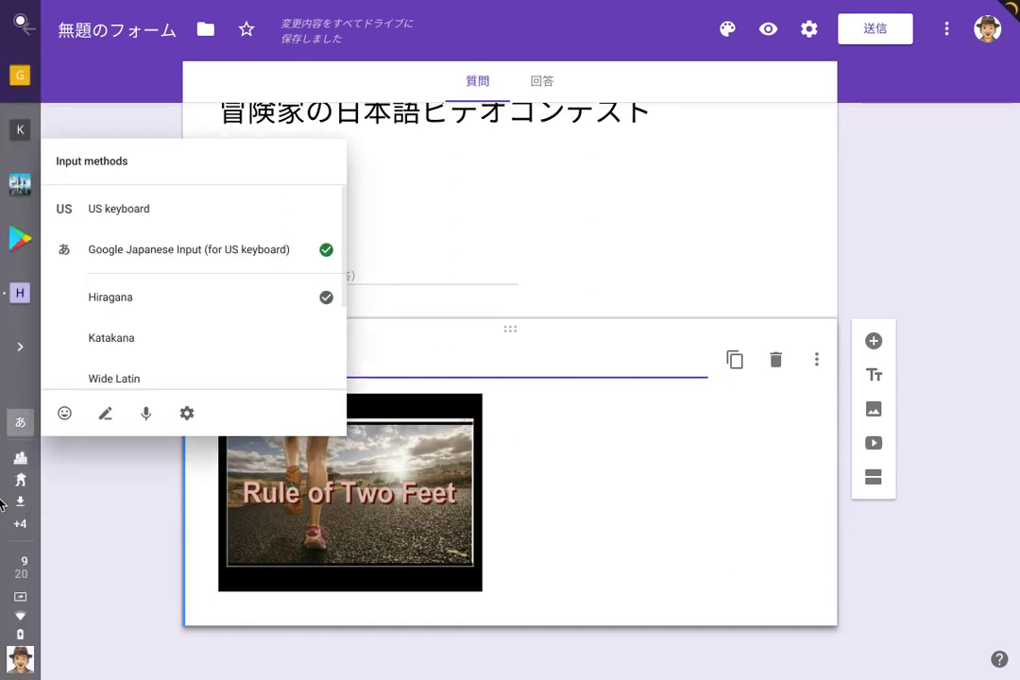
click(145, 412)
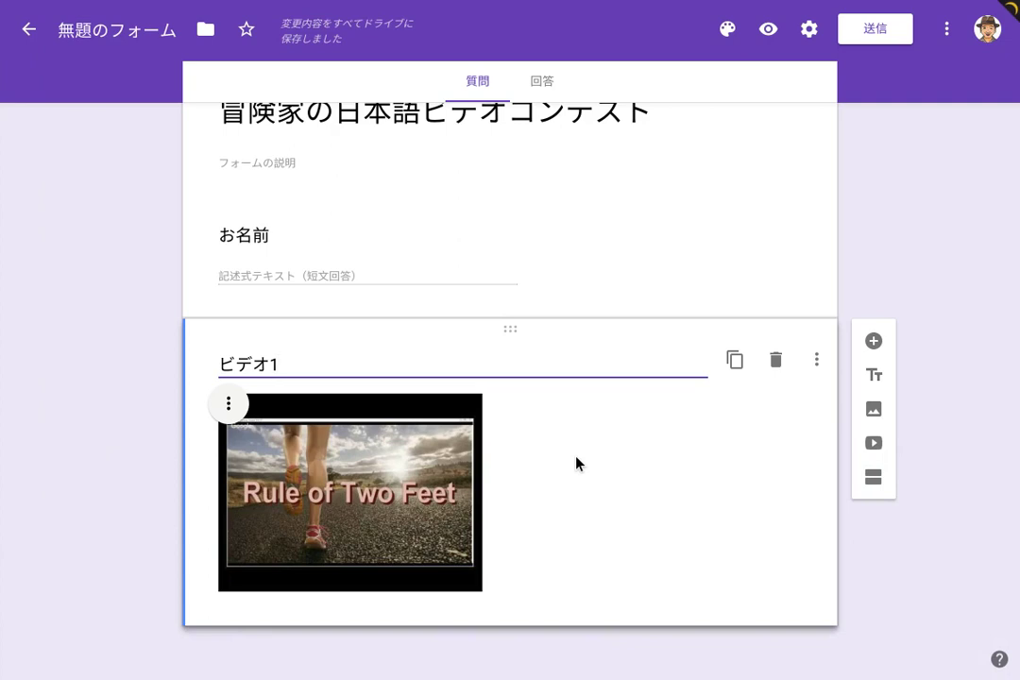
Add a new question below the ビデオ1 video and dictate 内容 as its text
click(871, 341)
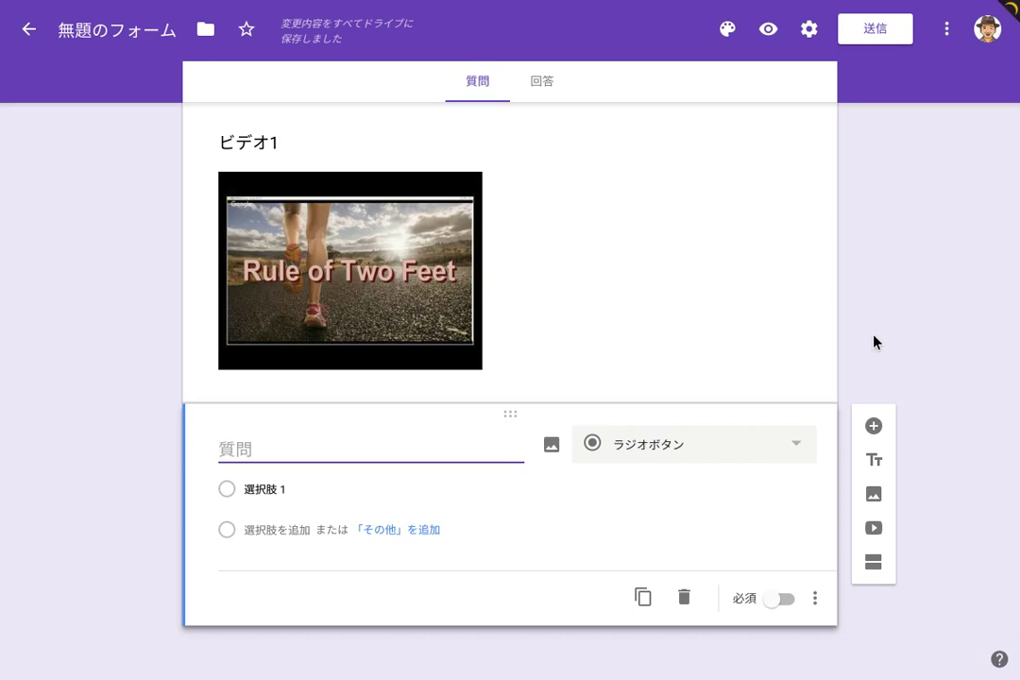
mouse_move(2, 367)
click(19, 421)
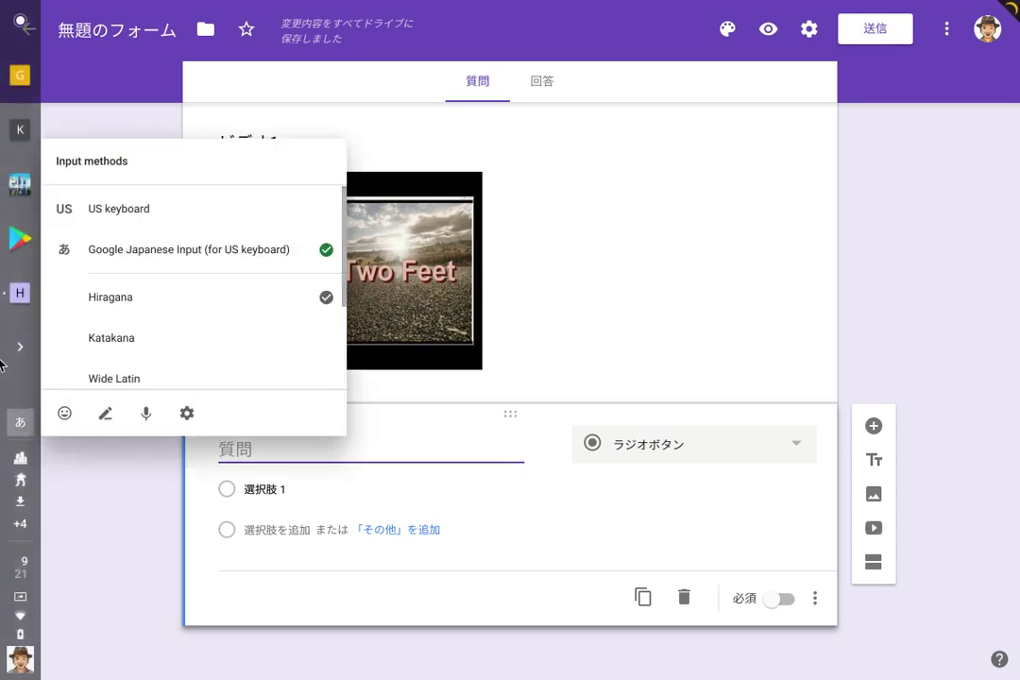
click(284, 448)
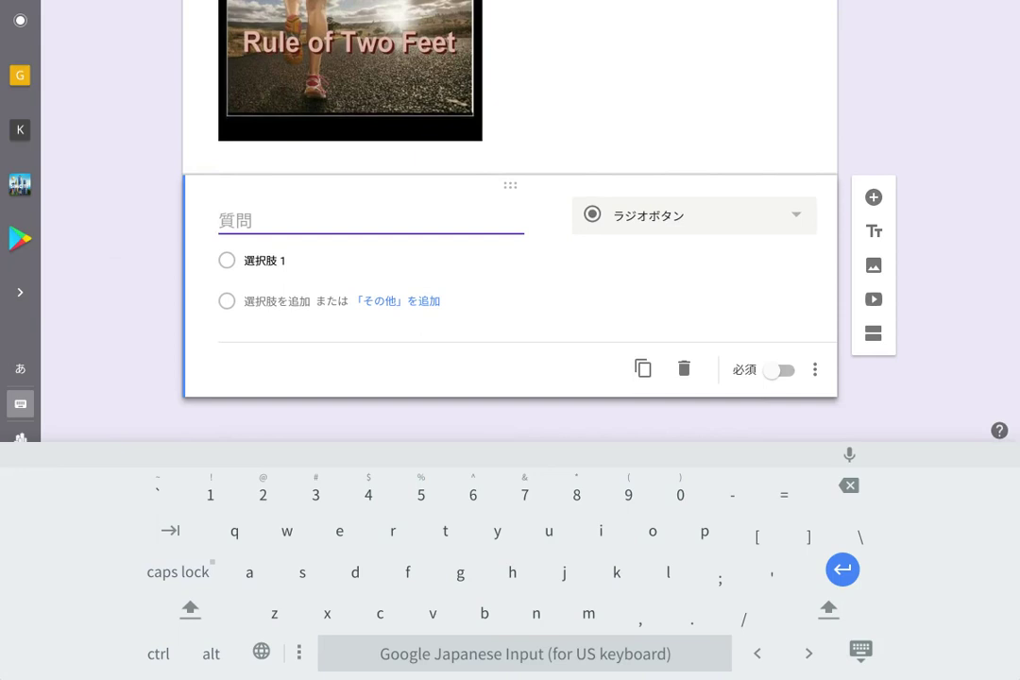
click(849, 454)
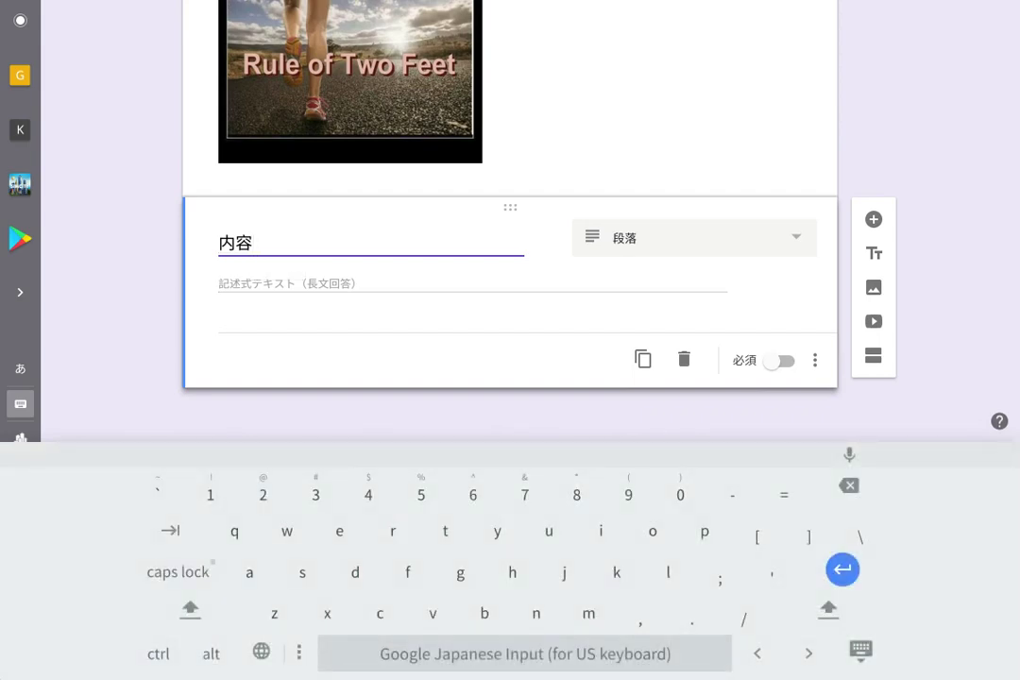
Change the 内容 question's answer type to 均等目盛 (linear scale) with a range of 1 to 5
click(694, 237)
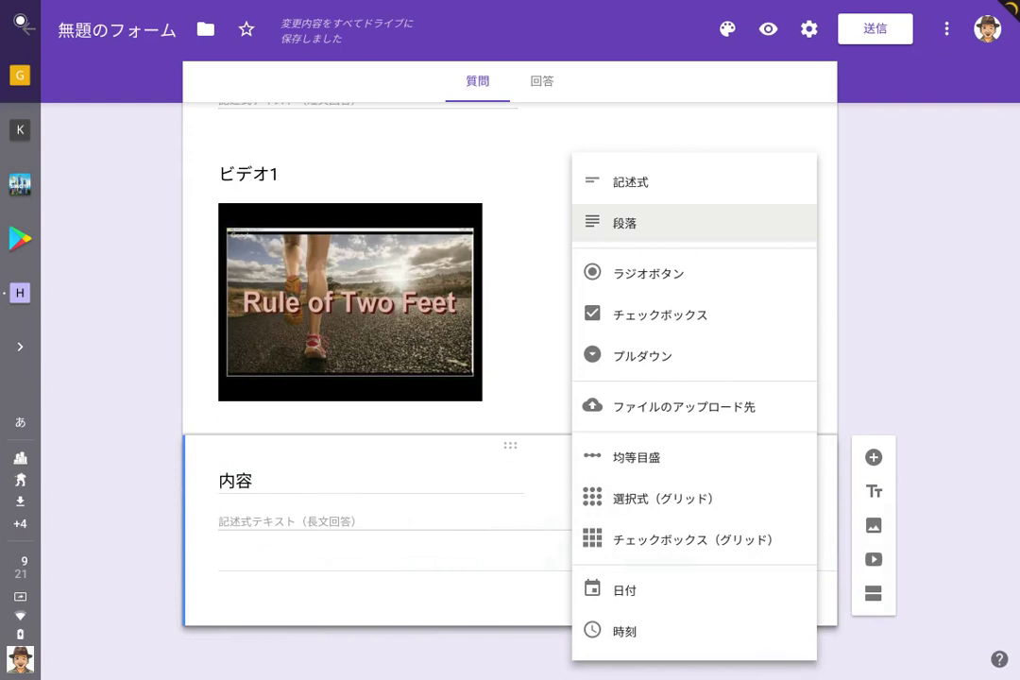
right_click(672, 459)
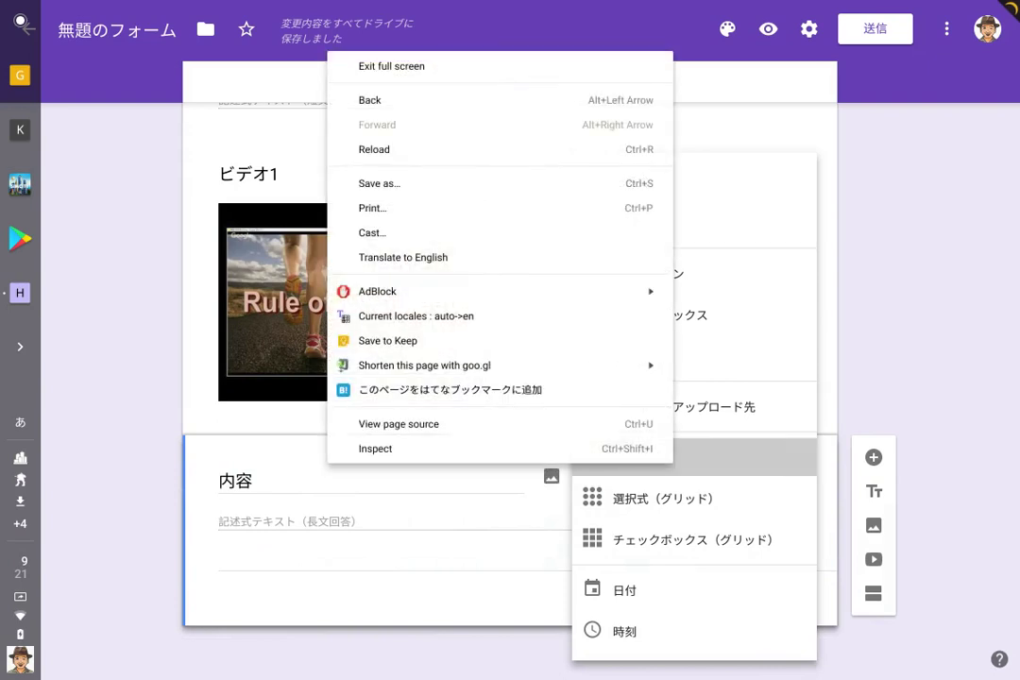
click(673, 459)
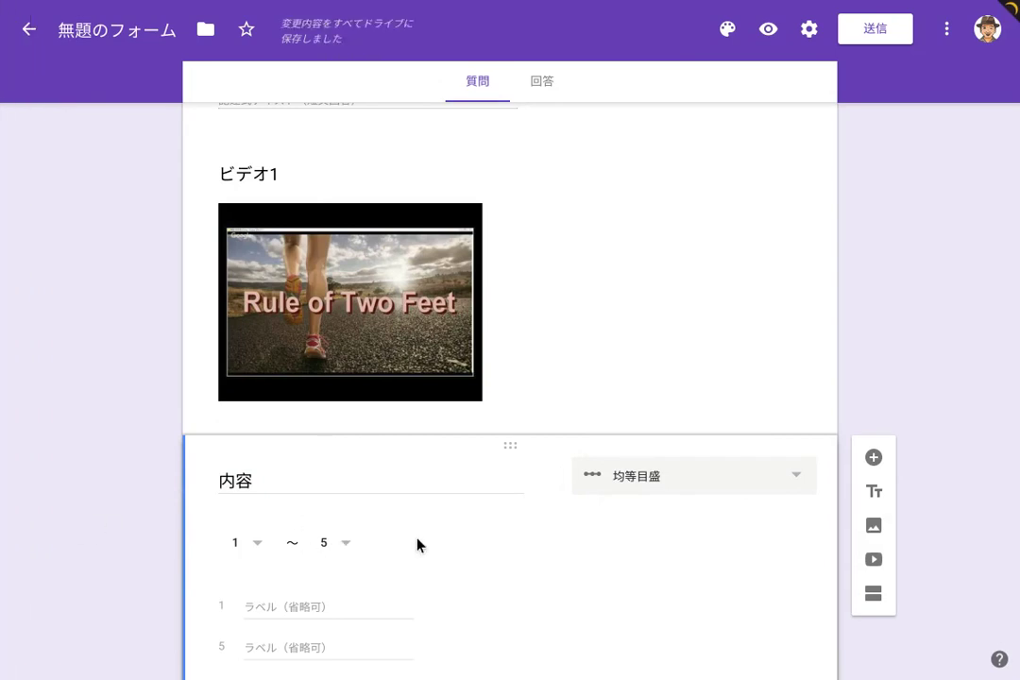
click(335, 544)
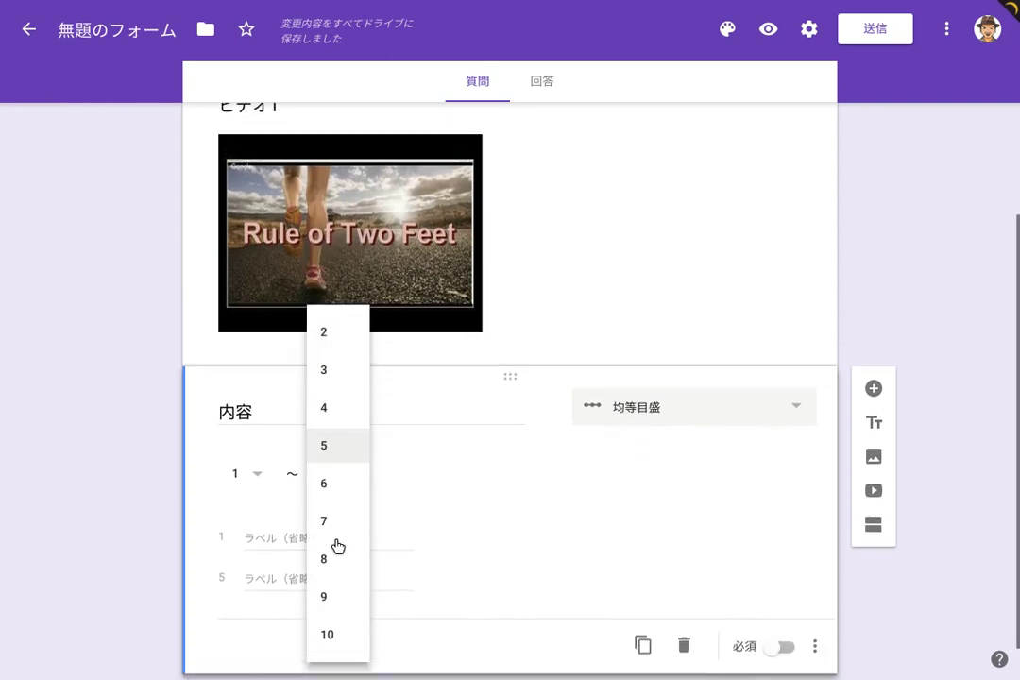
click(327, 447)
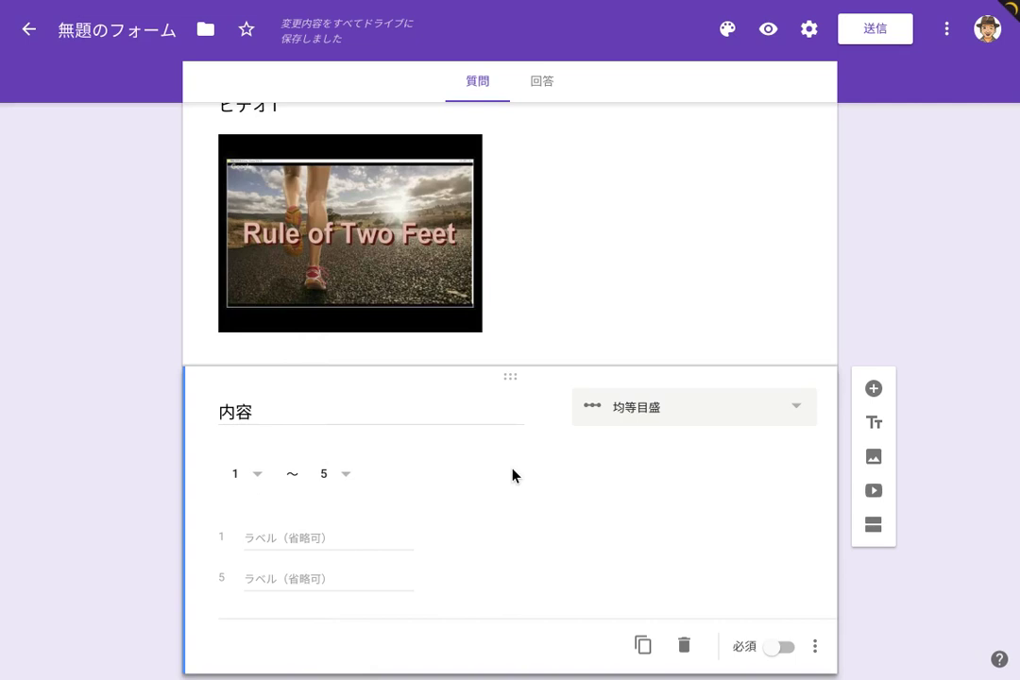
Duplicate the 内容 question, replace the copy's text with 日本語の正確さ by dictation, and dismiss the on-screen keyboard
click(642, 642)
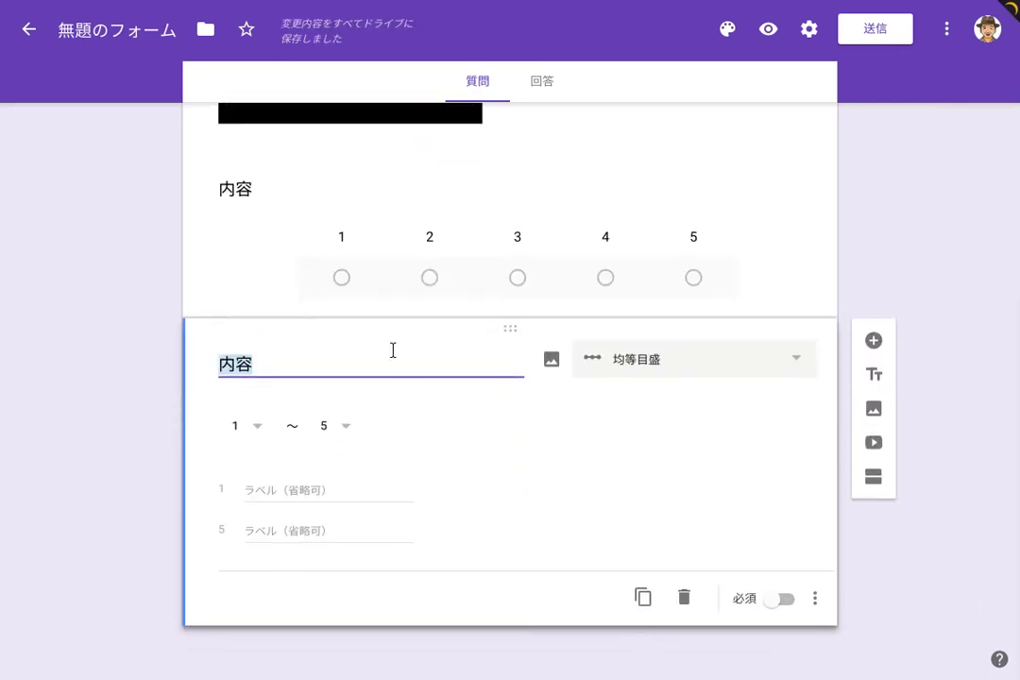
click(393, 351)
key(BackSpace)
key(BackSpace)
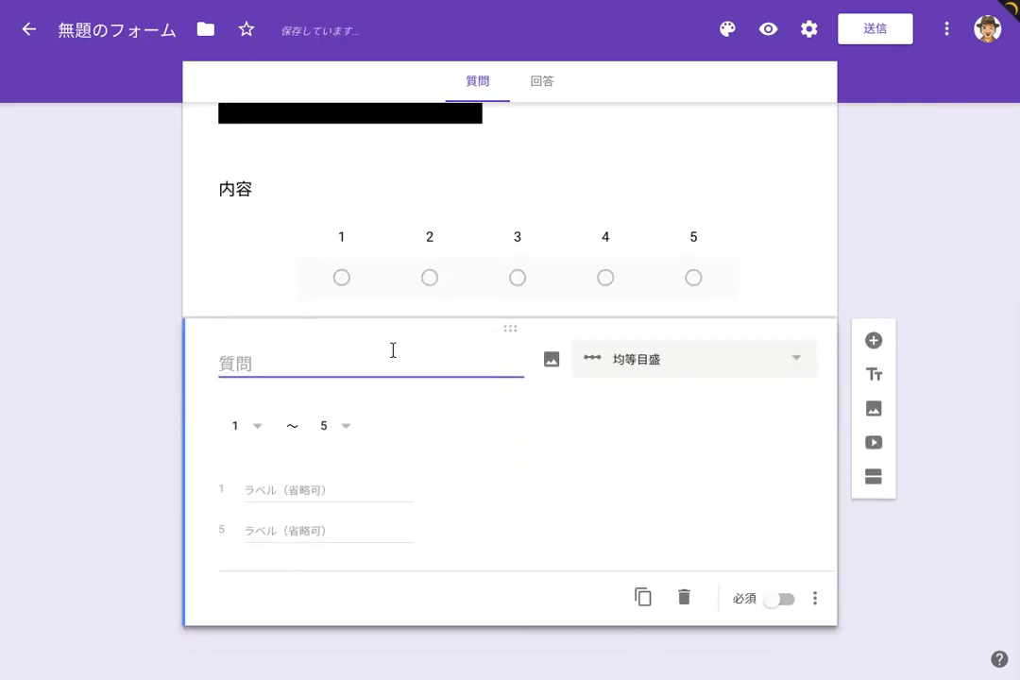
mouse_move(2, 340)
click(20, 423)
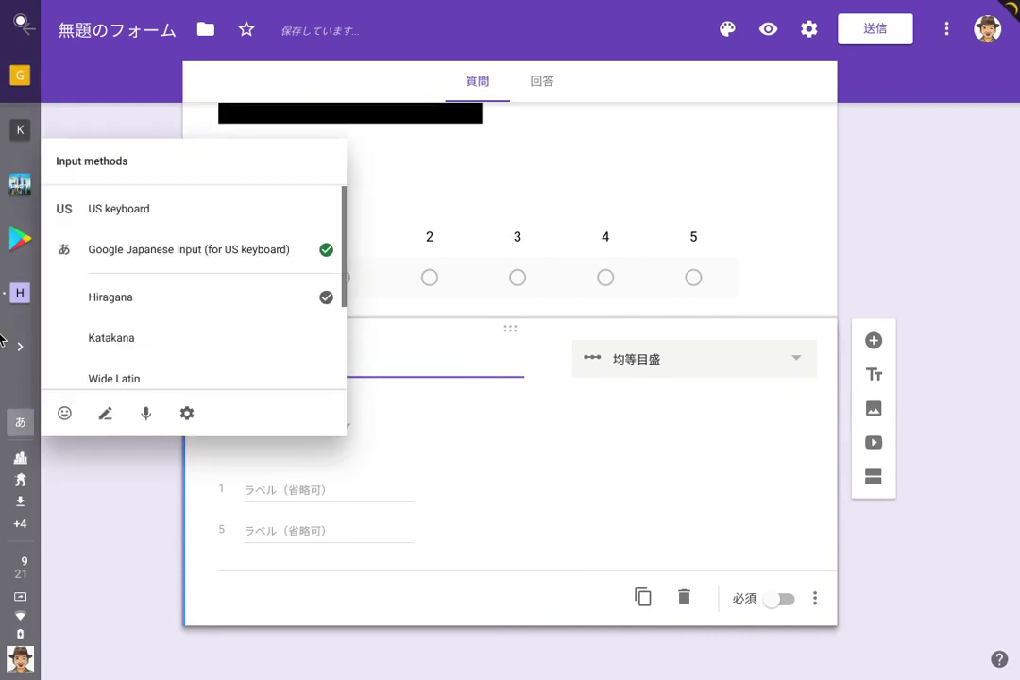
click(144, 412)
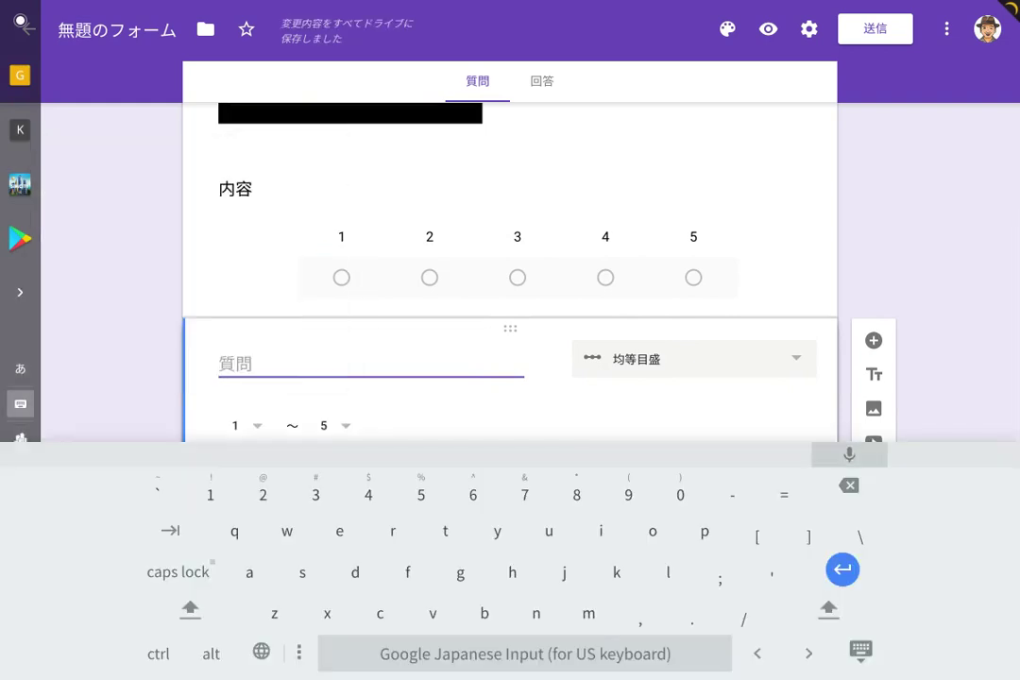
click(849, 455)
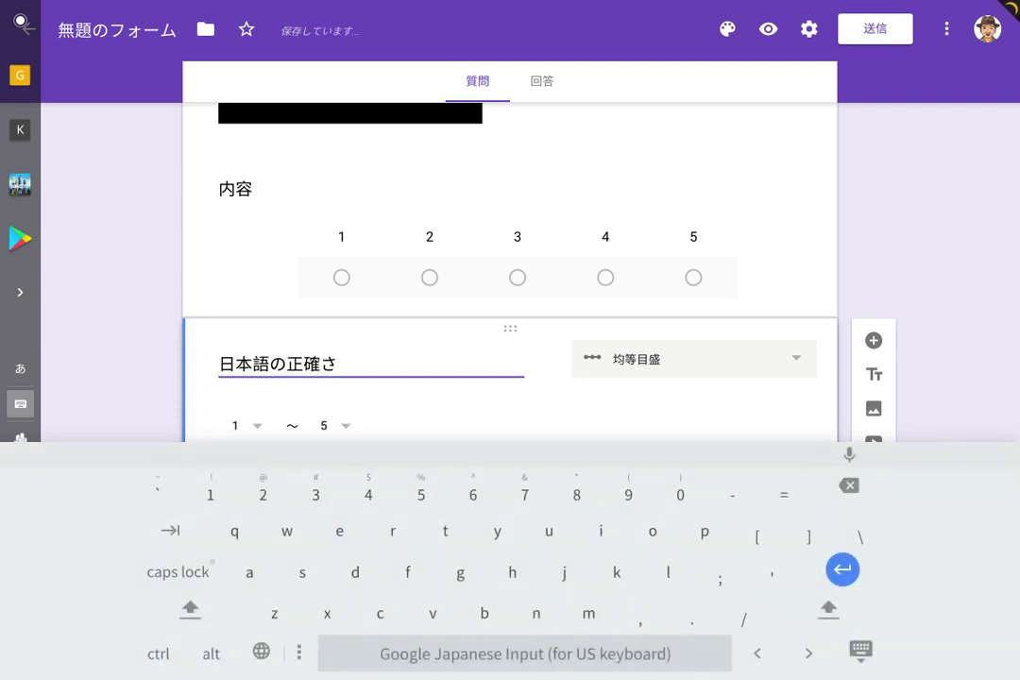
click(860, 650)
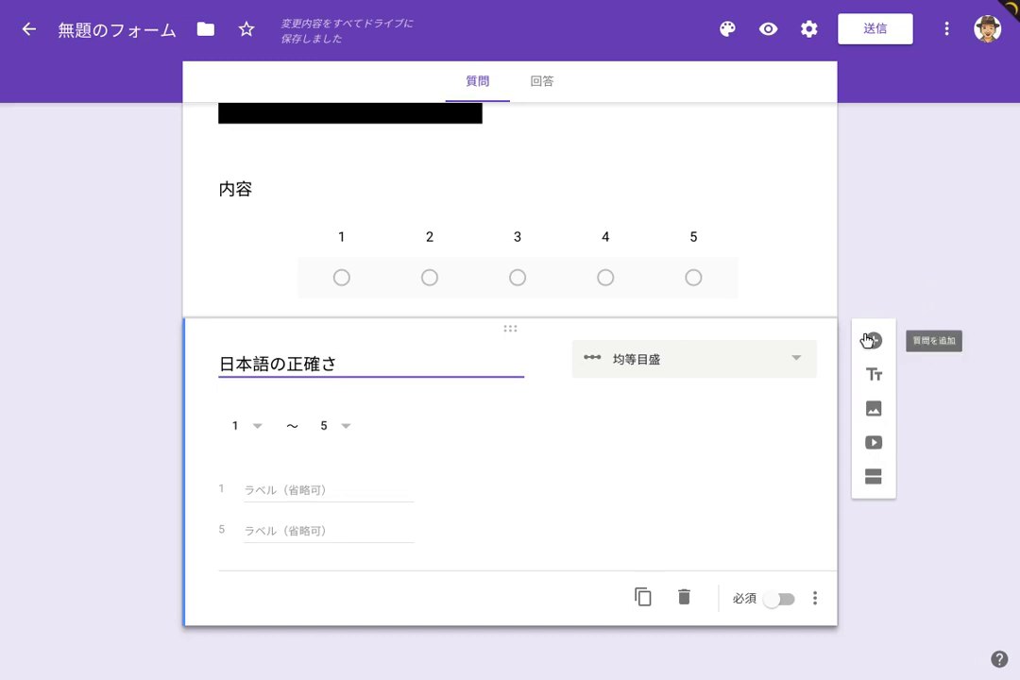
Start adding another video to the form, then open むらログ「リスクを取れるようになるための7つのステップ」 from the YouTube playlist and pause it
click(868, 440)
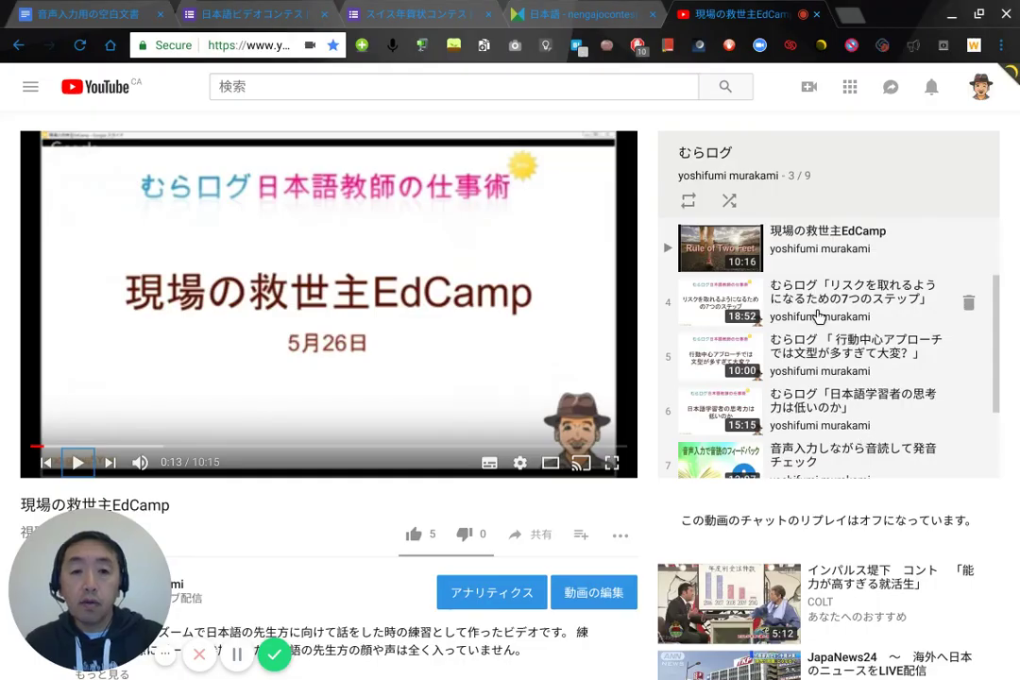
click(688, 301)
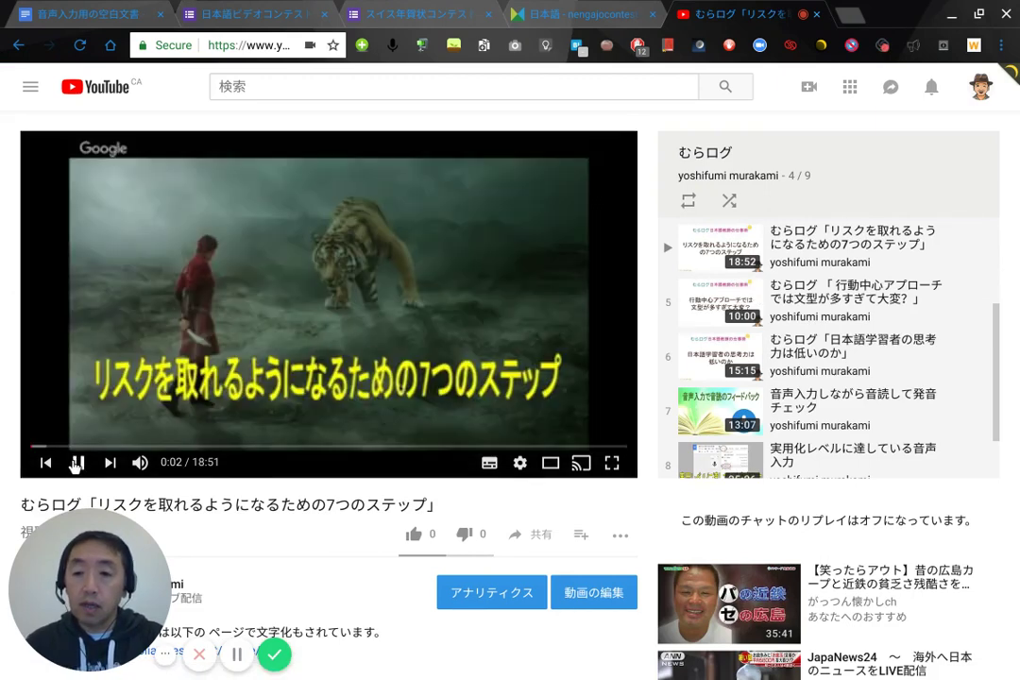
click(78, 462)
Copy the リスクを取れるようになるための7つのステップ video's web address, paste it into the form's YouTube URL field, and insert the video
click(220, 44)
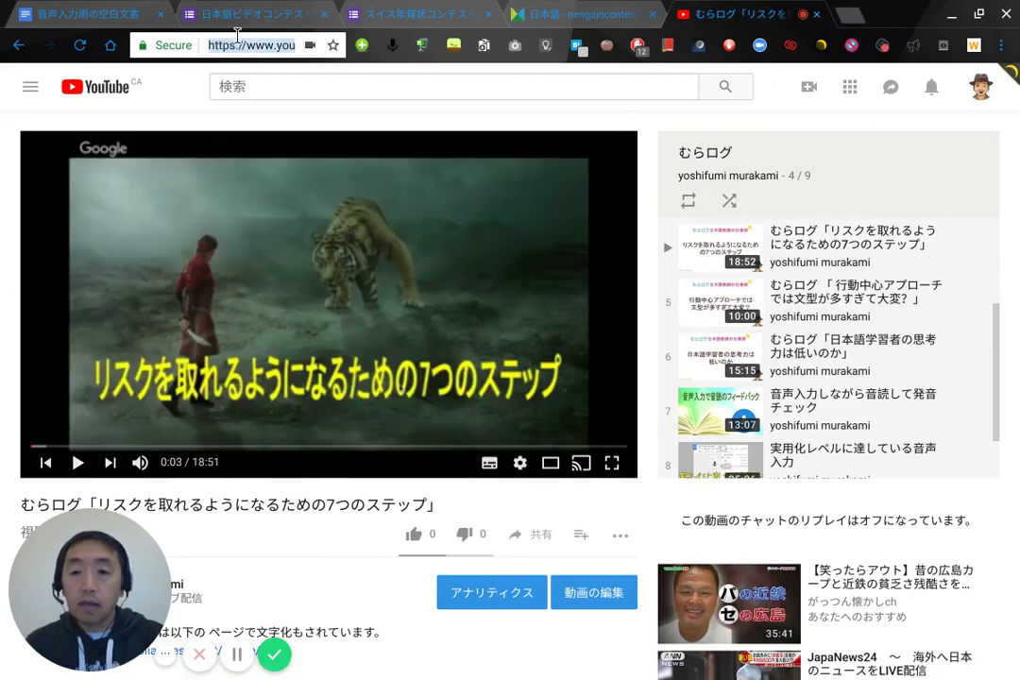
right_click(244, 46)
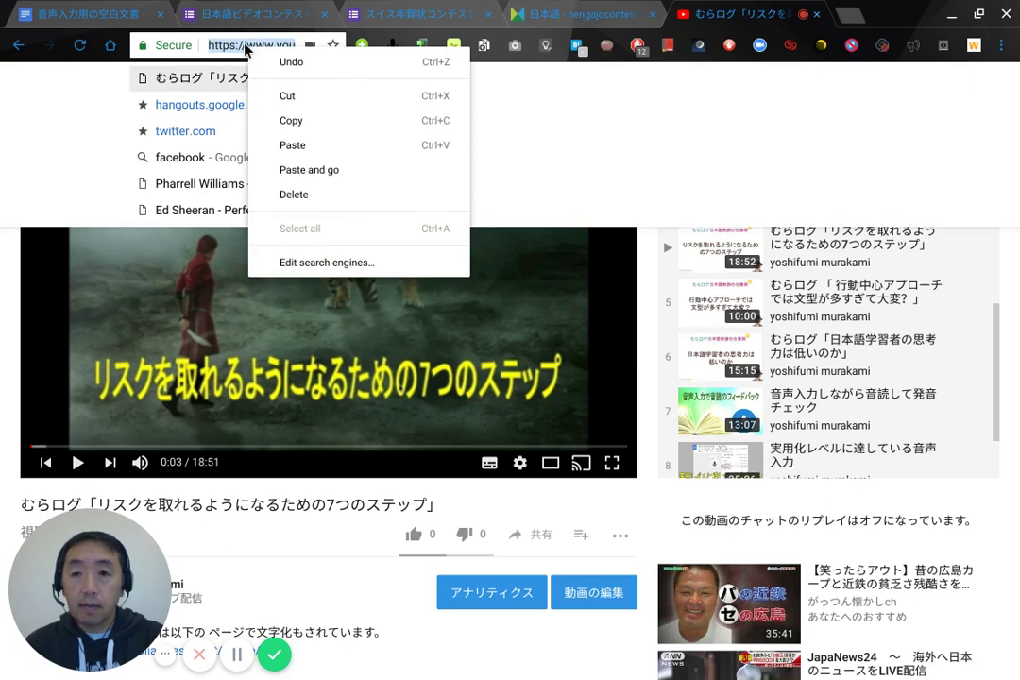
click(288, 120)
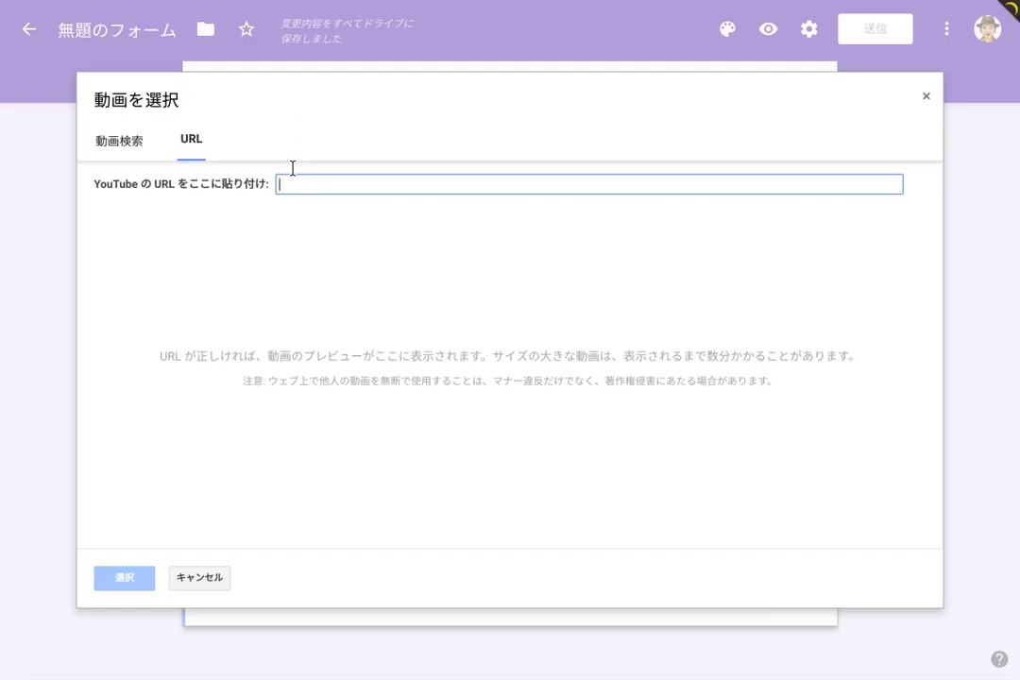
right_click(289, 181)
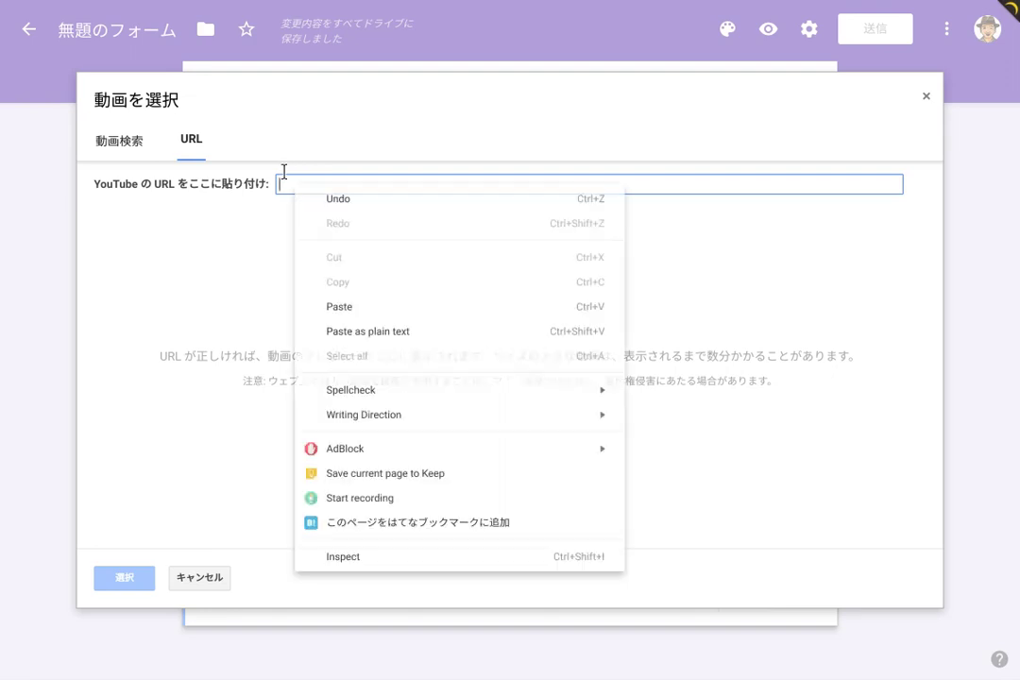
click(321, 306)
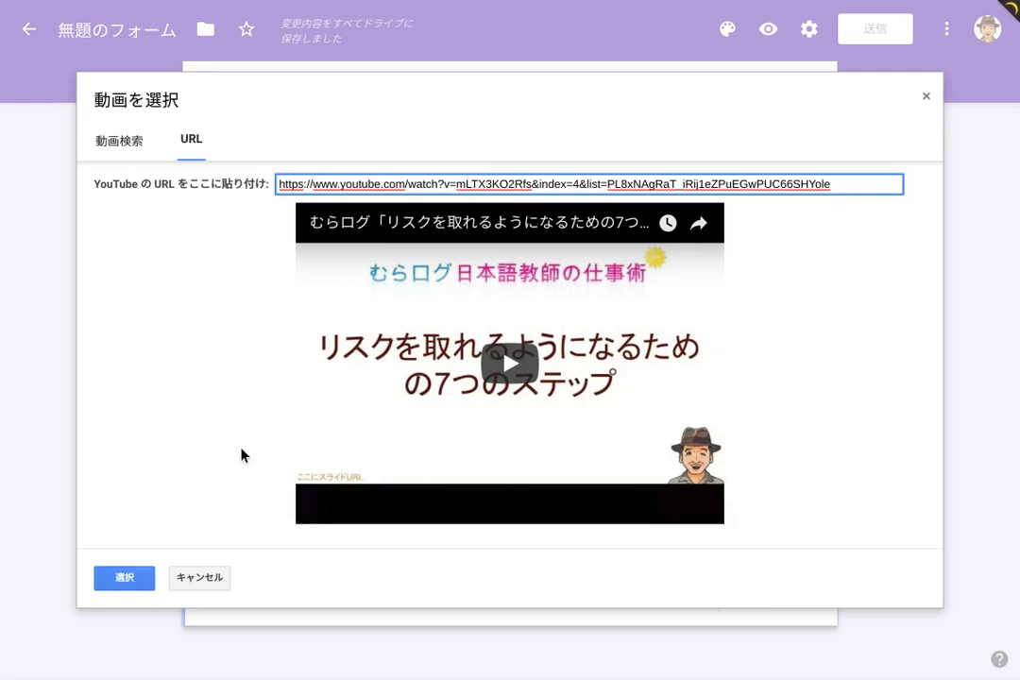
click(125, 579)
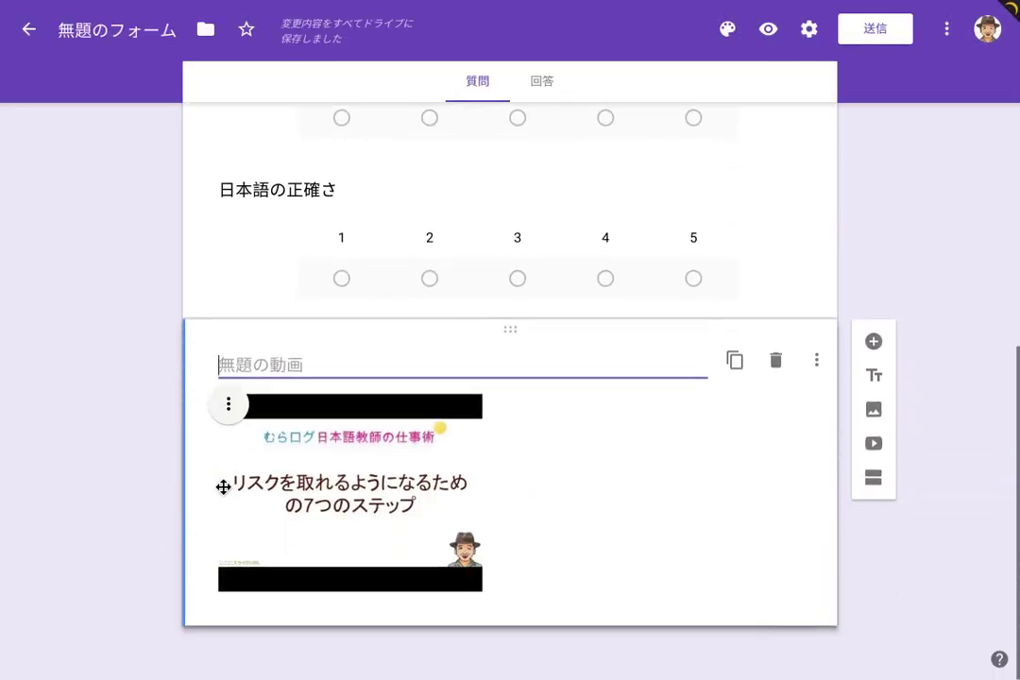
Duplicate the 内容 scale question under the first video
scroll(227, 493, up, 2)
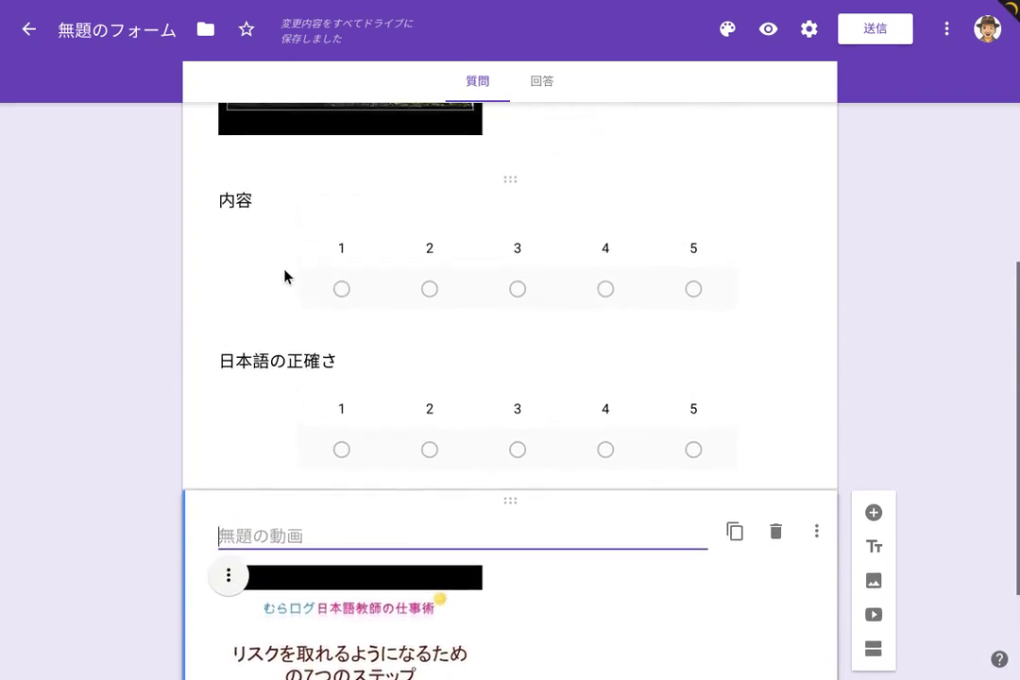
scroll(279, 395, down, 2)
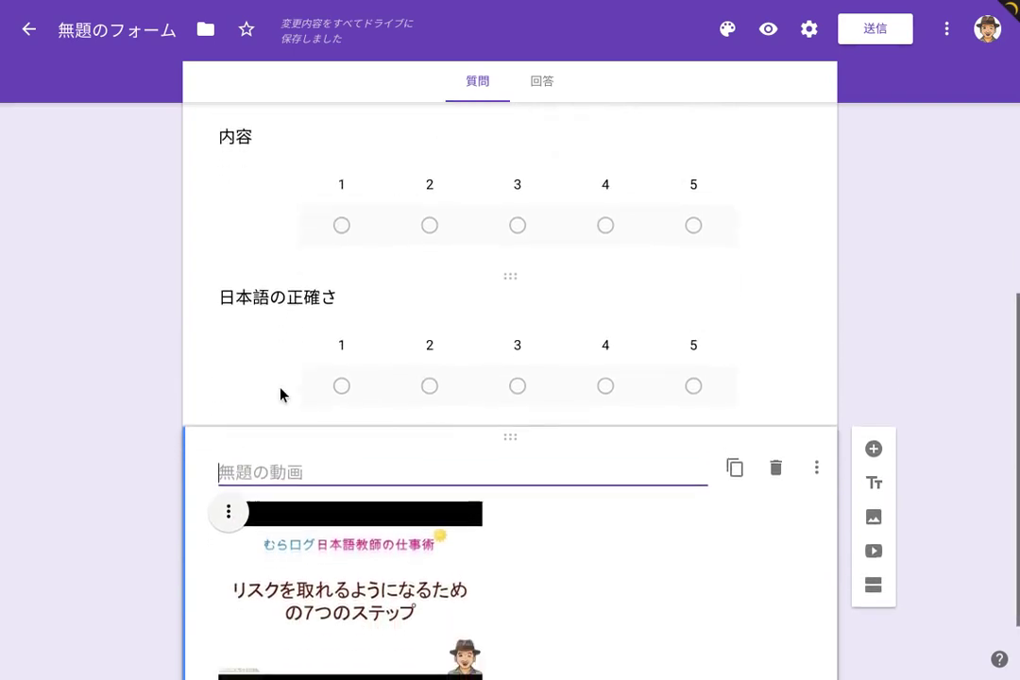
scroll(279, 395, up, 1)
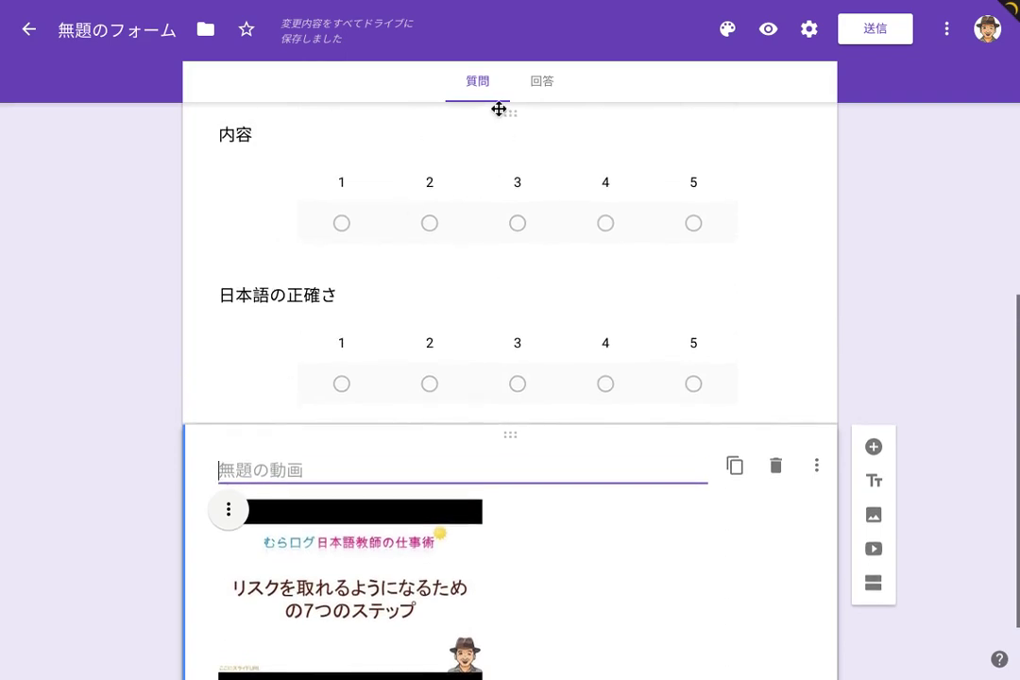
click(500, 109)
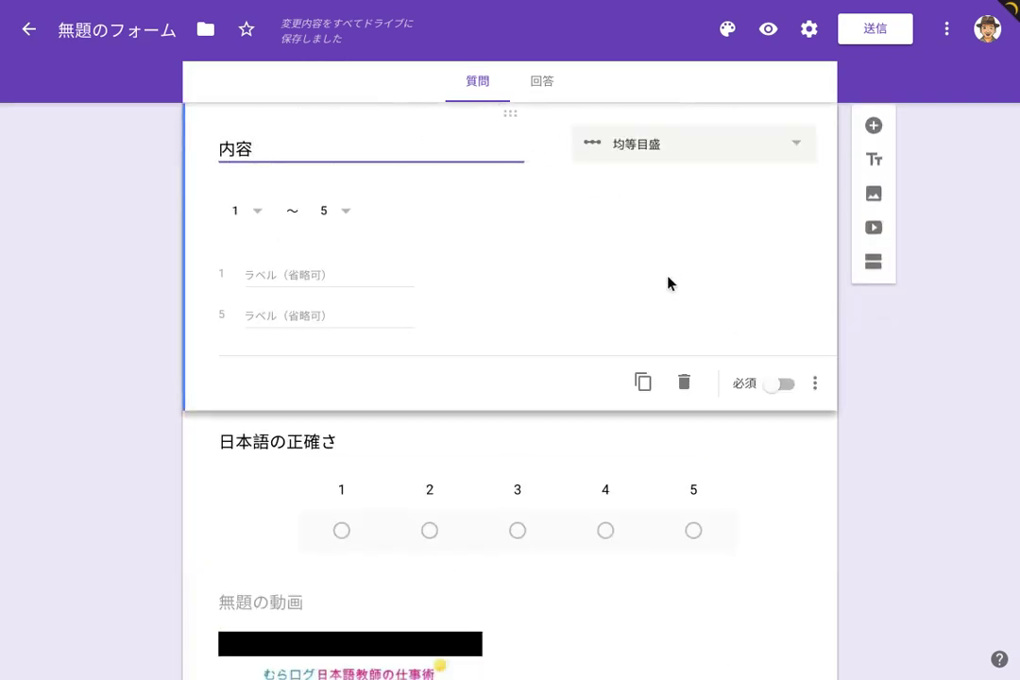
click(639, 381)
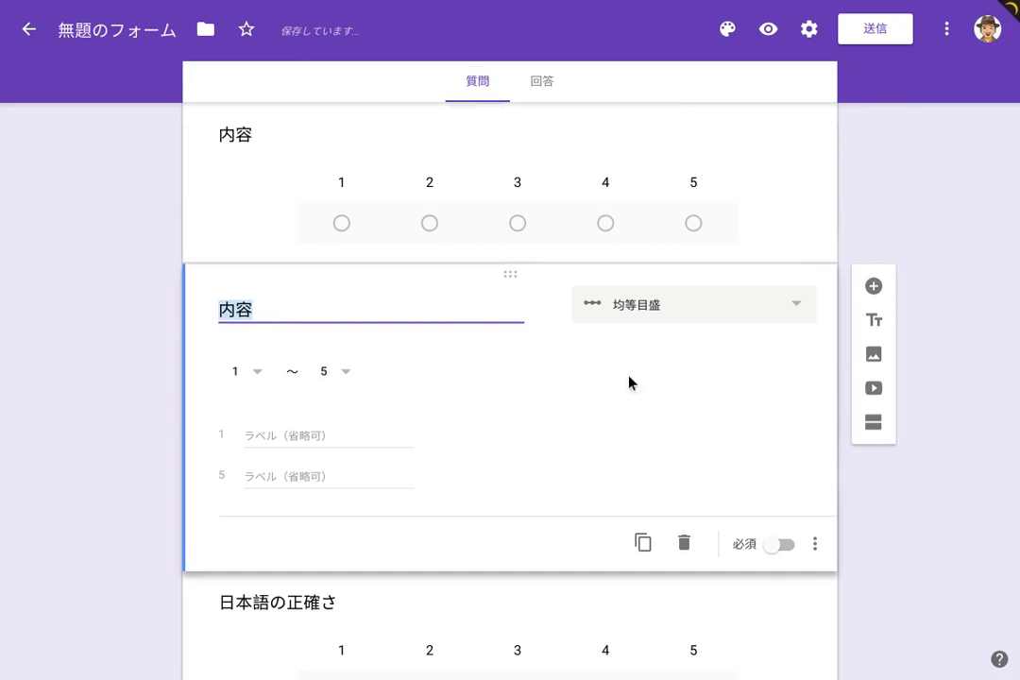
Move the duplicated 内容 question below 日本語の正確さ, and move the untitled second video above that copy
drag(499, 268, 494, 587)
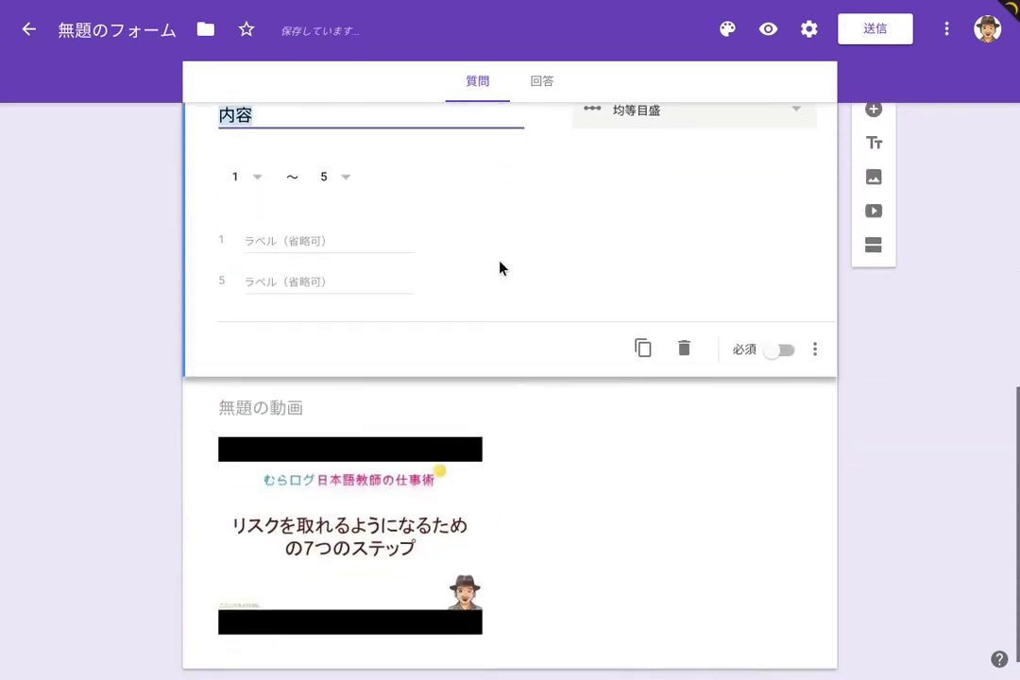
scroll(502, 255, up, 1)
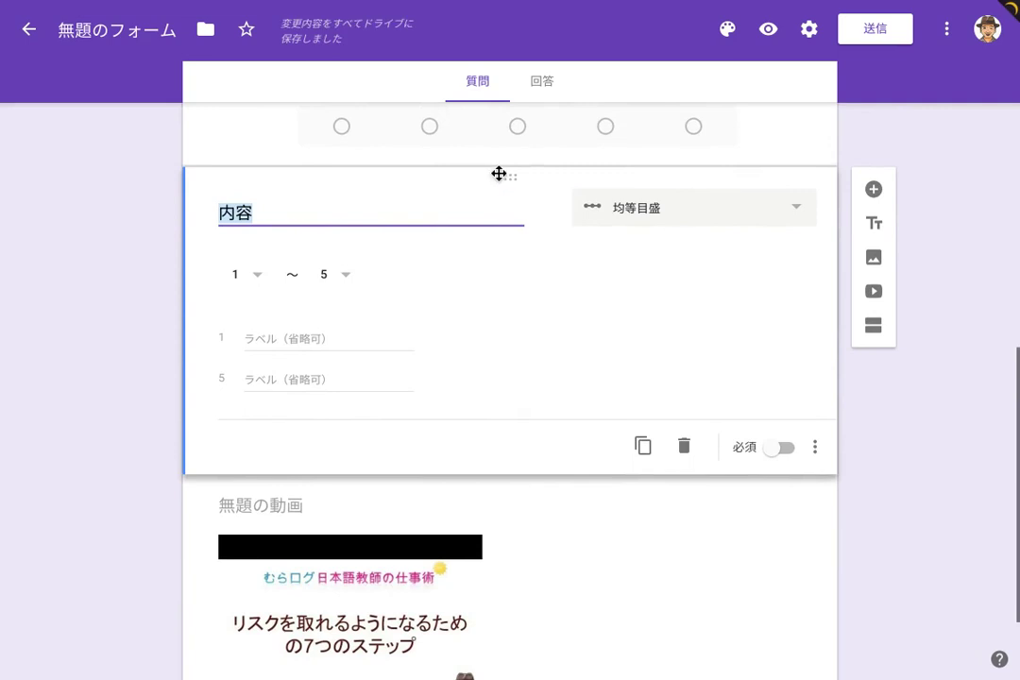
drag(499, 174, 499, 174)
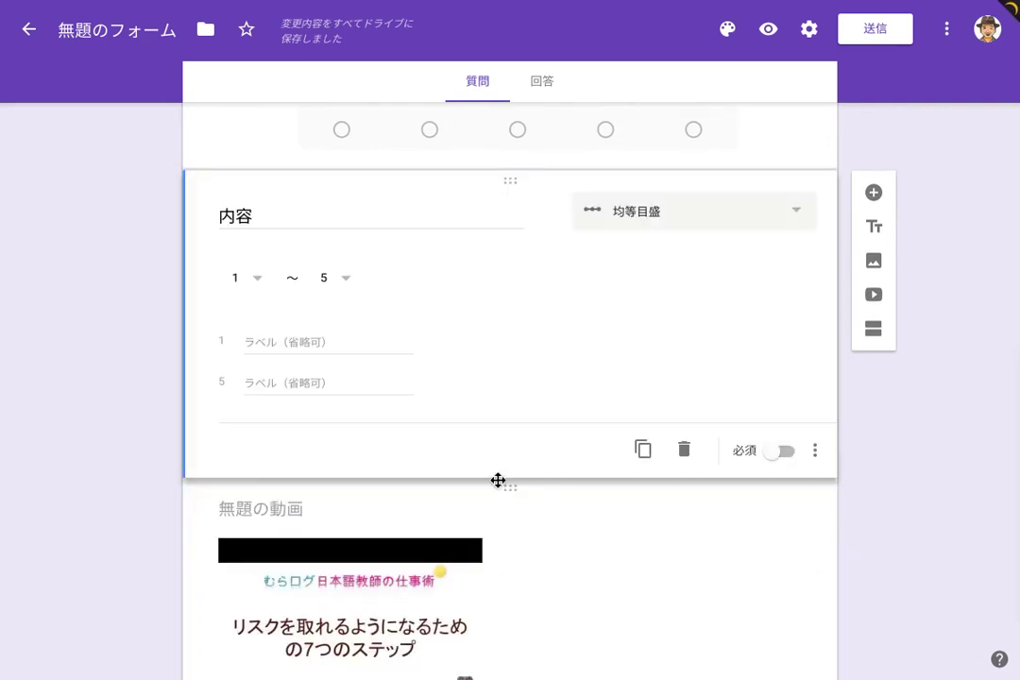
drag(497, 480, 515, 255)
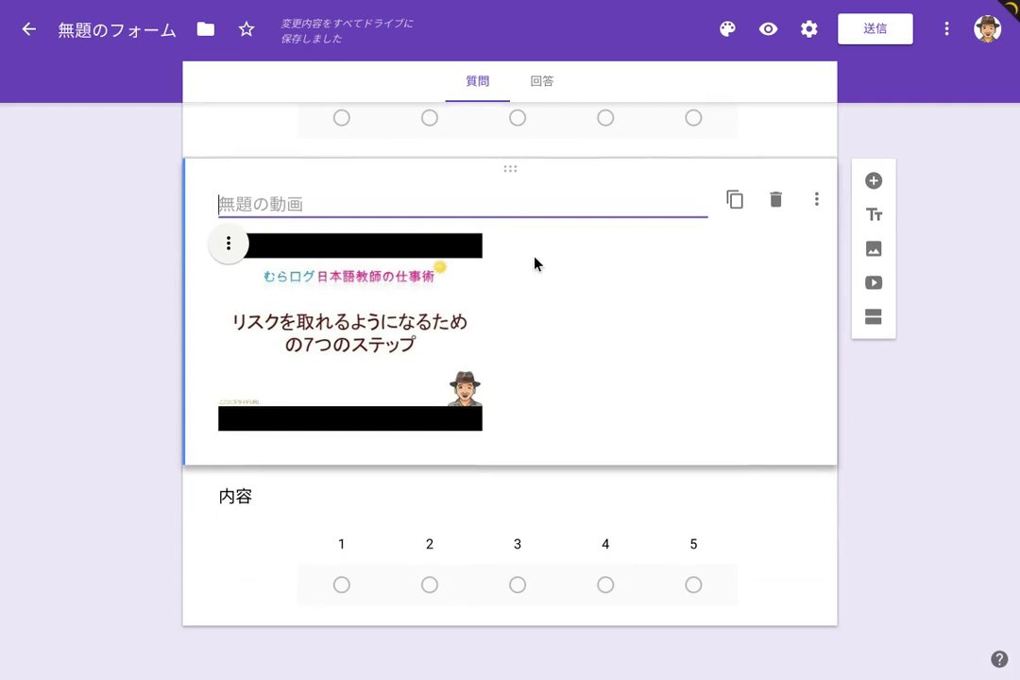
Duplicate the 日本語の正確さ scale question under the first video
click(507, 471)
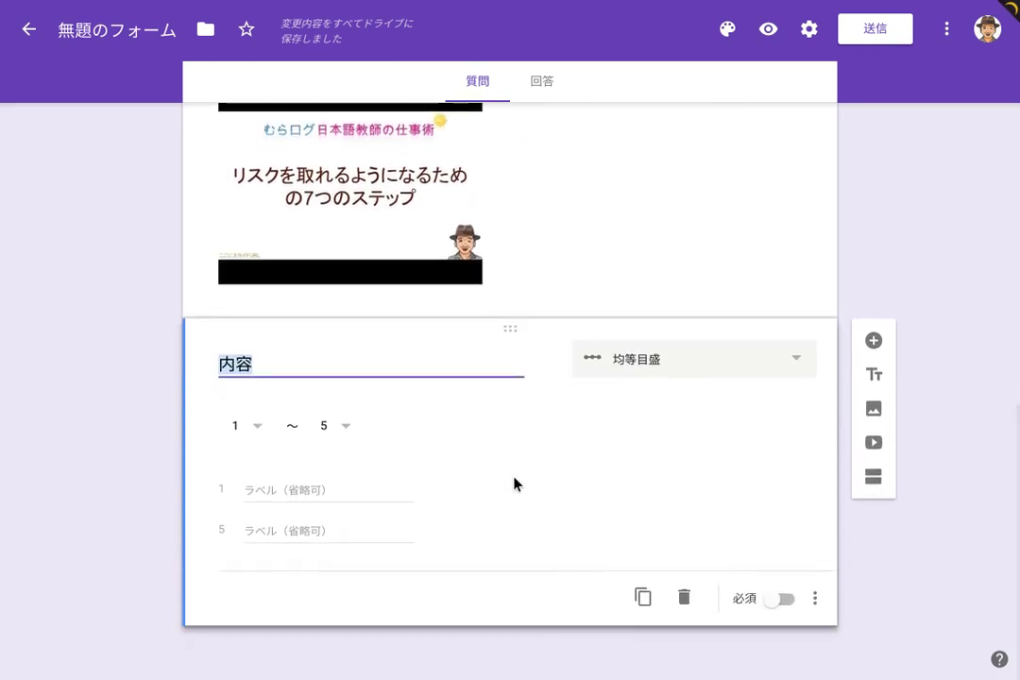
scroll(514, 483, up, 2)
drag(514, 483, 514, 371)
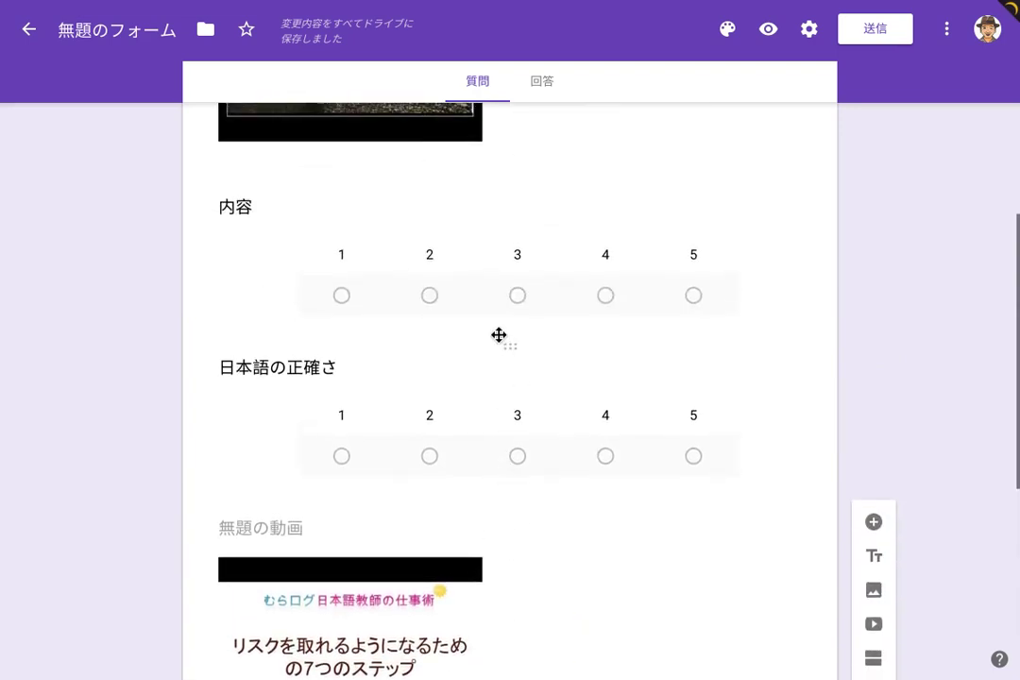
click(499, 334)
scroll(499, 335, down, 3)
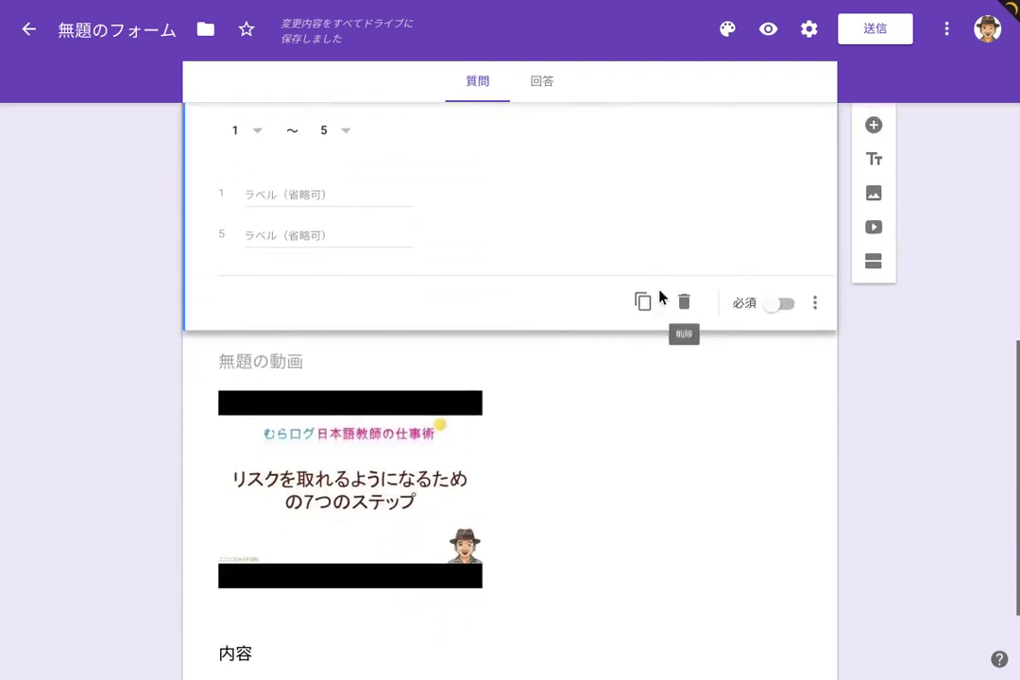
click(642, 304)
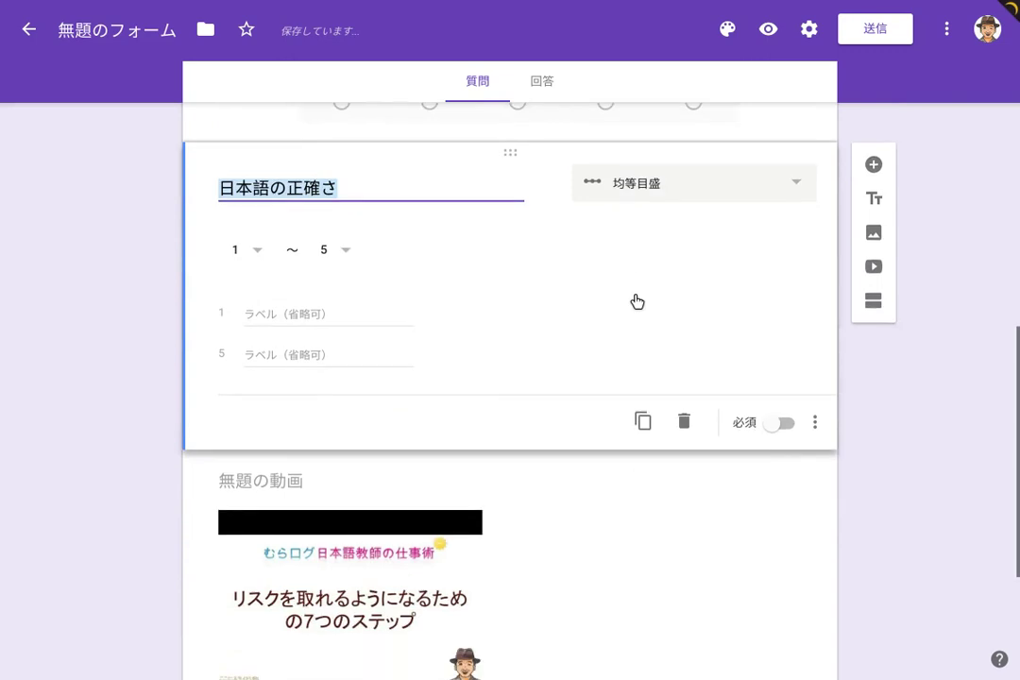
Move the duplicated 日本語の正確さ question below the second video, and place the 内容 copy directly above it
key(ctrl+shift+Down)
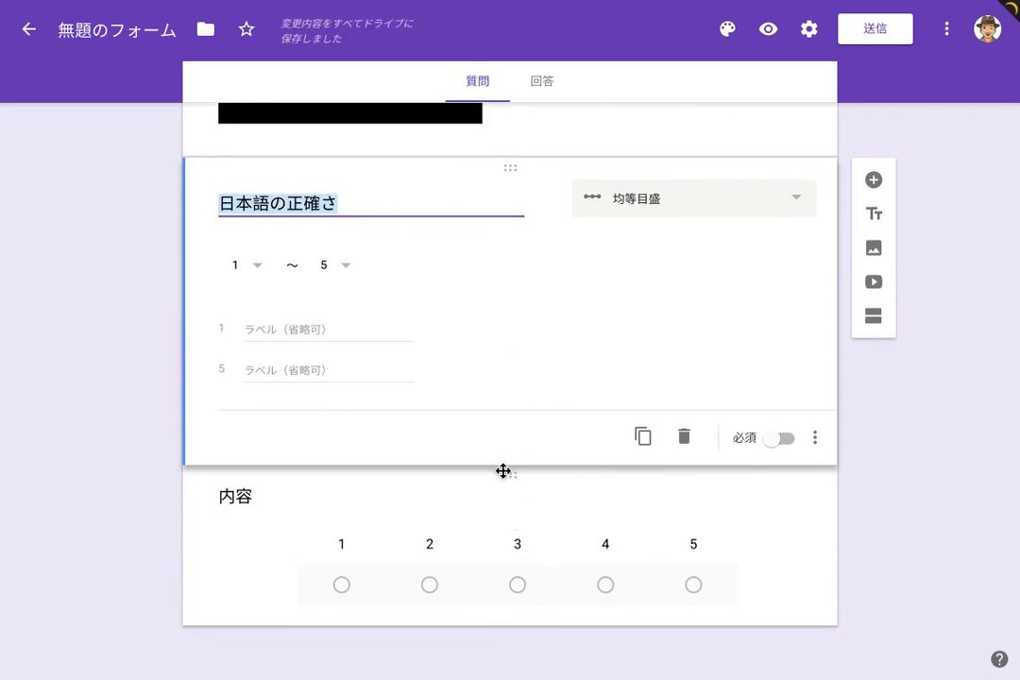
drag(504, 472, 507, 248)
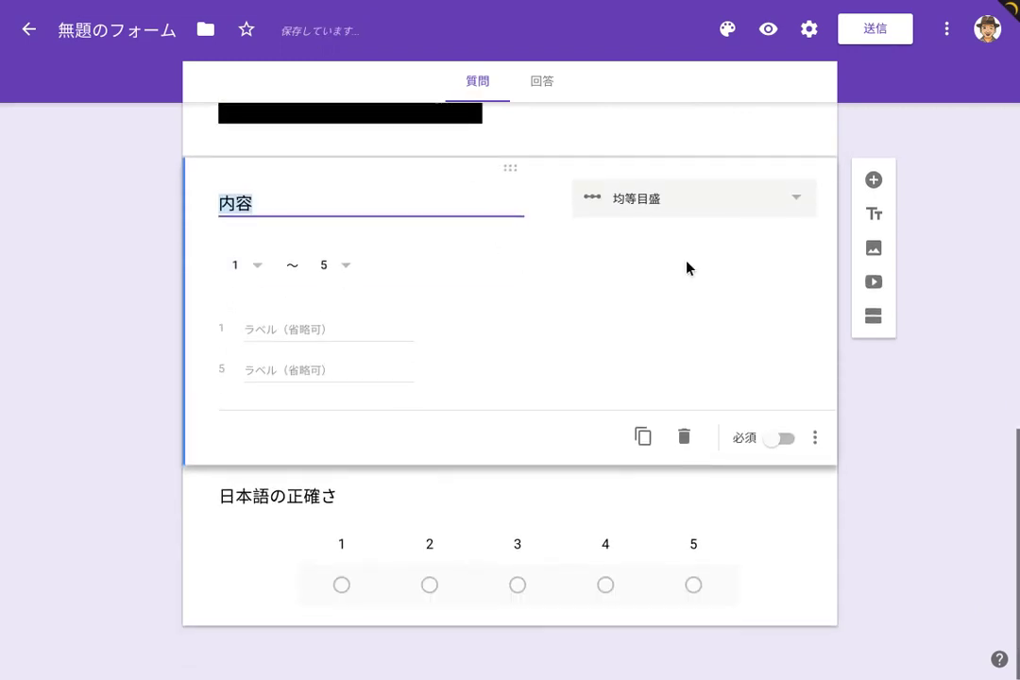
Open the form's preview and show it in full screen
scroll(901, 396, up, 10)
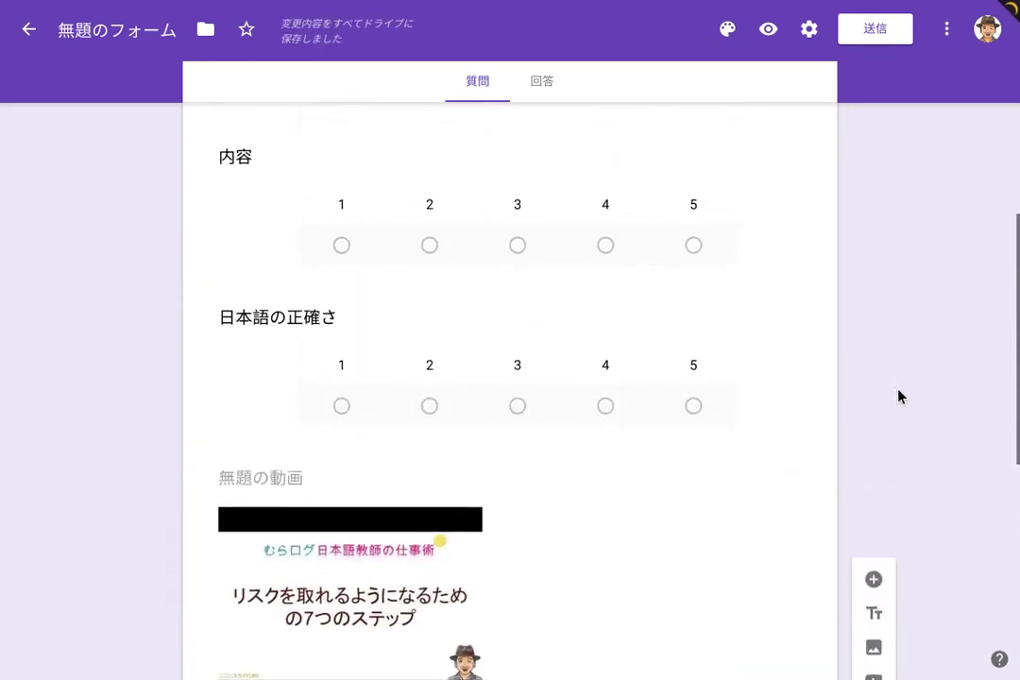
click(765, 30)
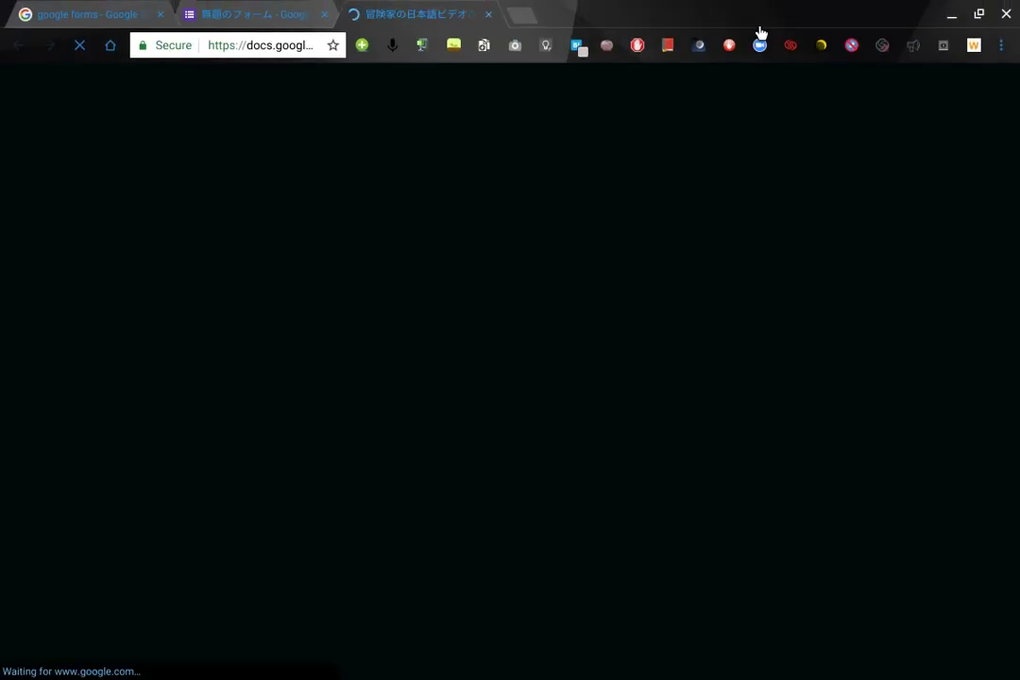
key(F11)
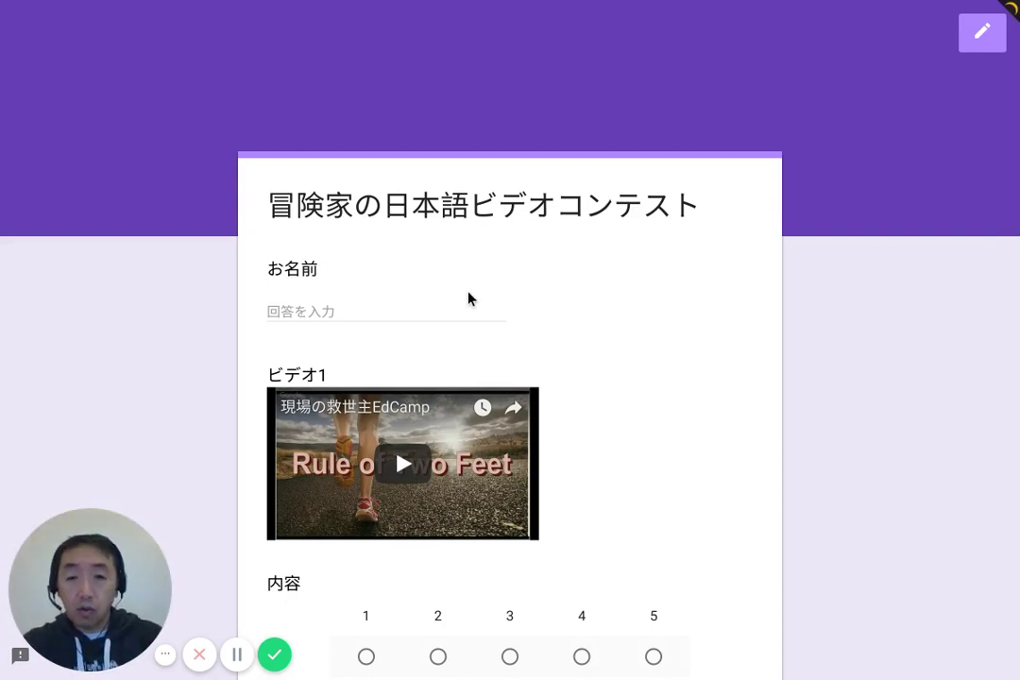
Play the embedded ビデオ1 video in the preview with its sound unmuted, then pause it
scroll(453, 296, down, 1)
scroll(453, 298, down, 1)
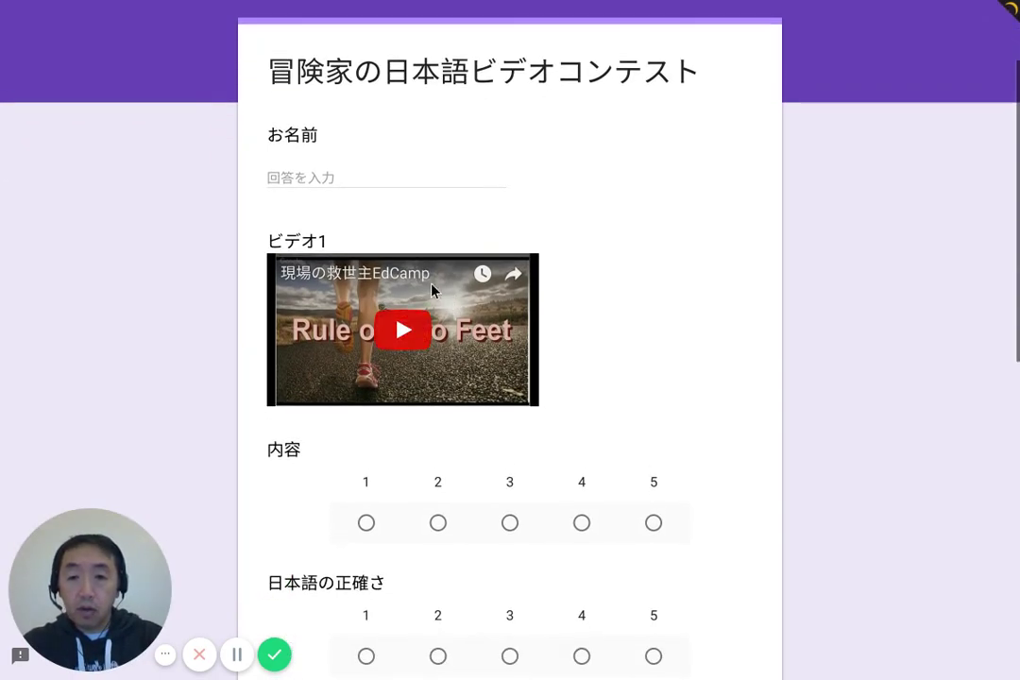
click(395, 326)
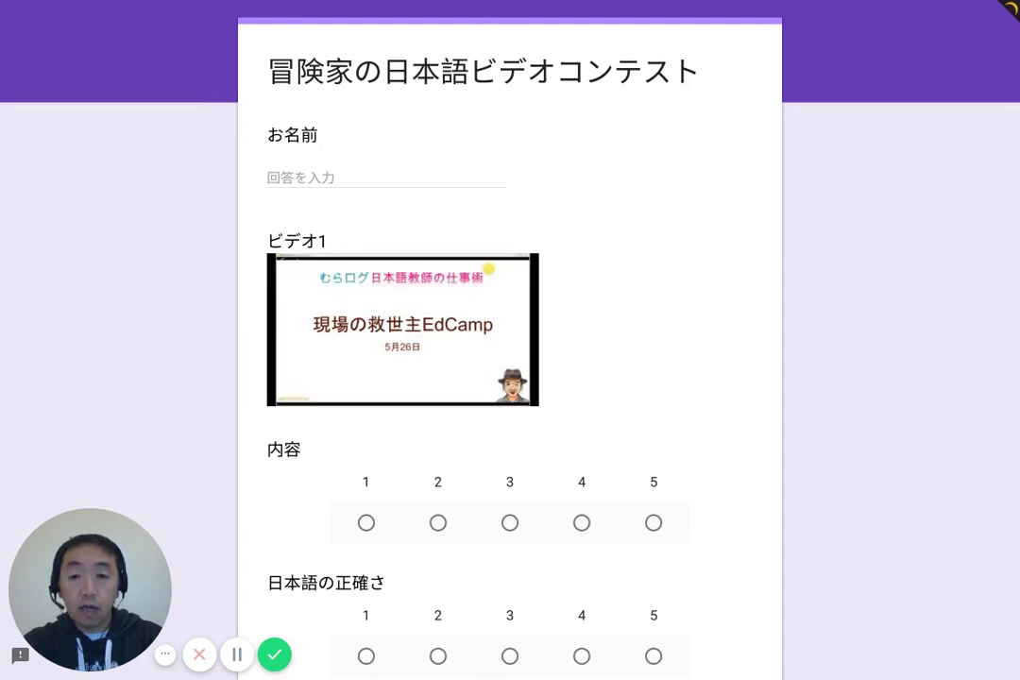
mouse_move(326, 392)
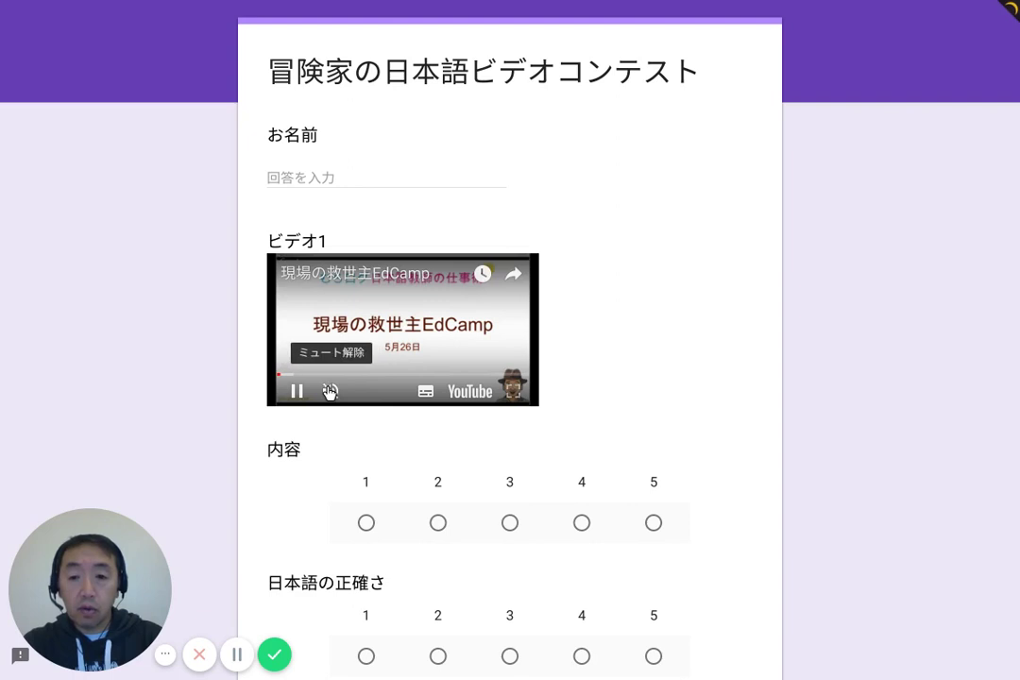
click(328, 391)
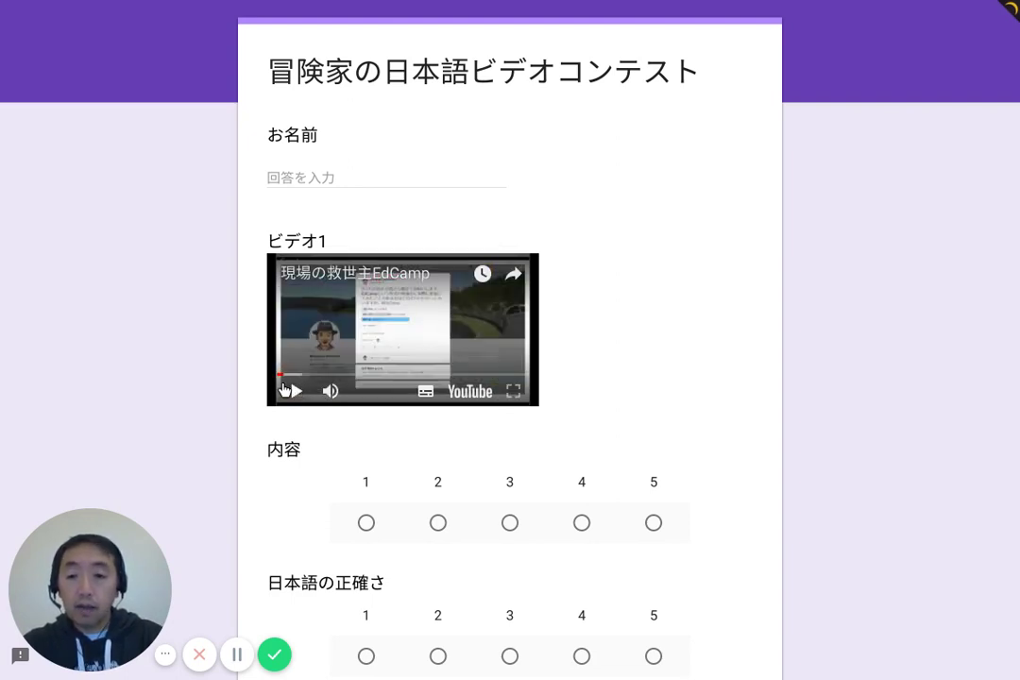
Rate the first video 3 for 内容 and 4 for 日本語の正確さ
scroll(249, 392, down, 3)
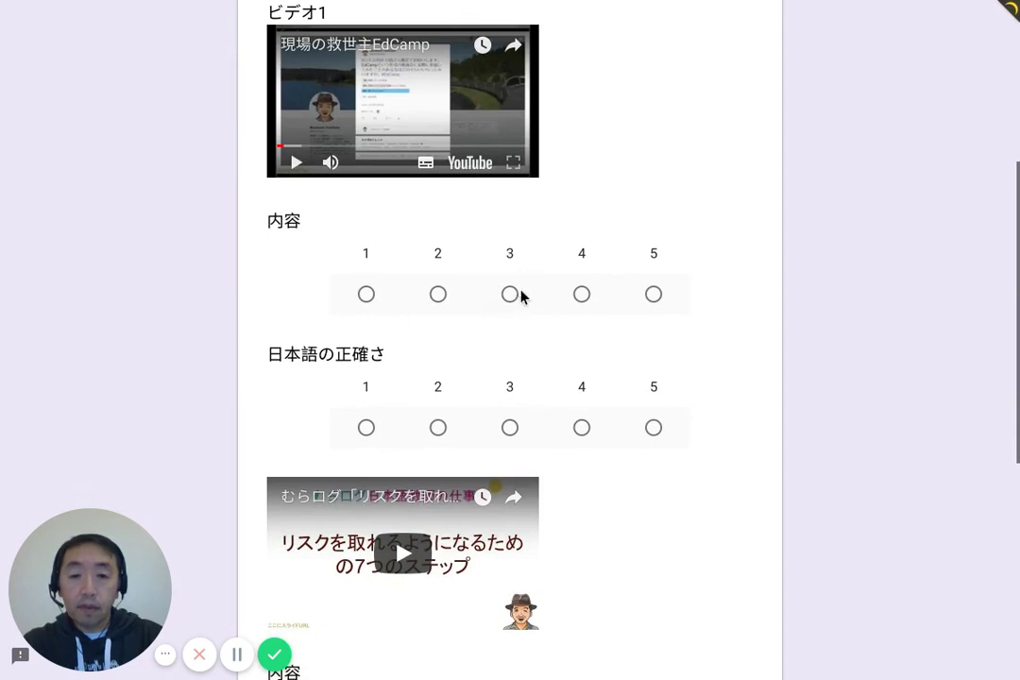
click(507, 295)
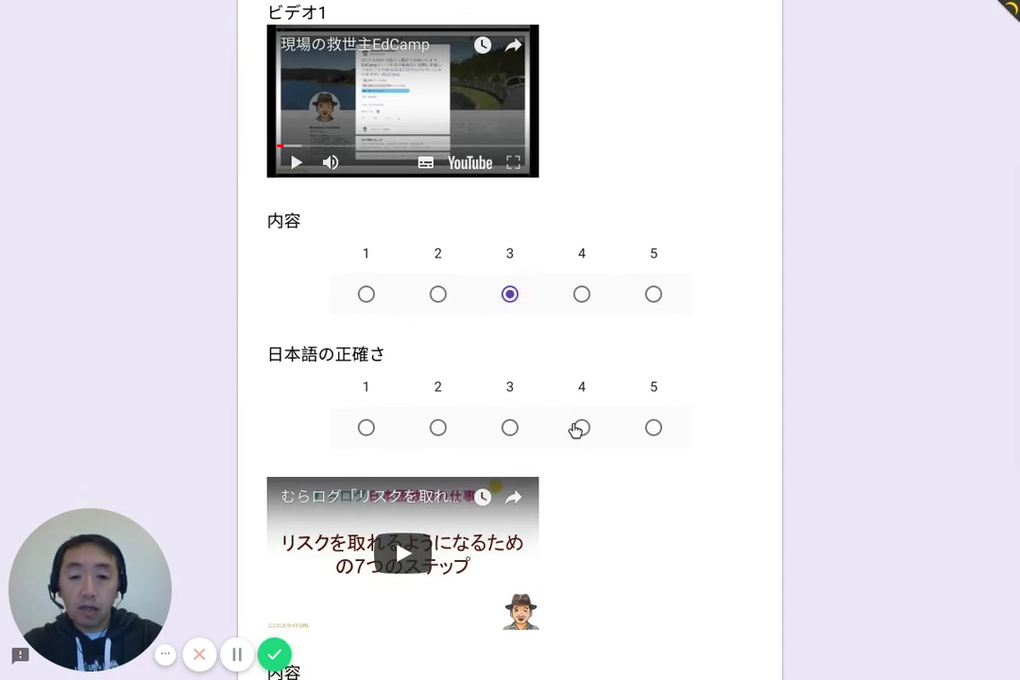
click(578, 428)
Rate the second video 2 for 内容 and 1 for 日本語の正確さ, and submit the response
scroll(578, 430, down, 2)
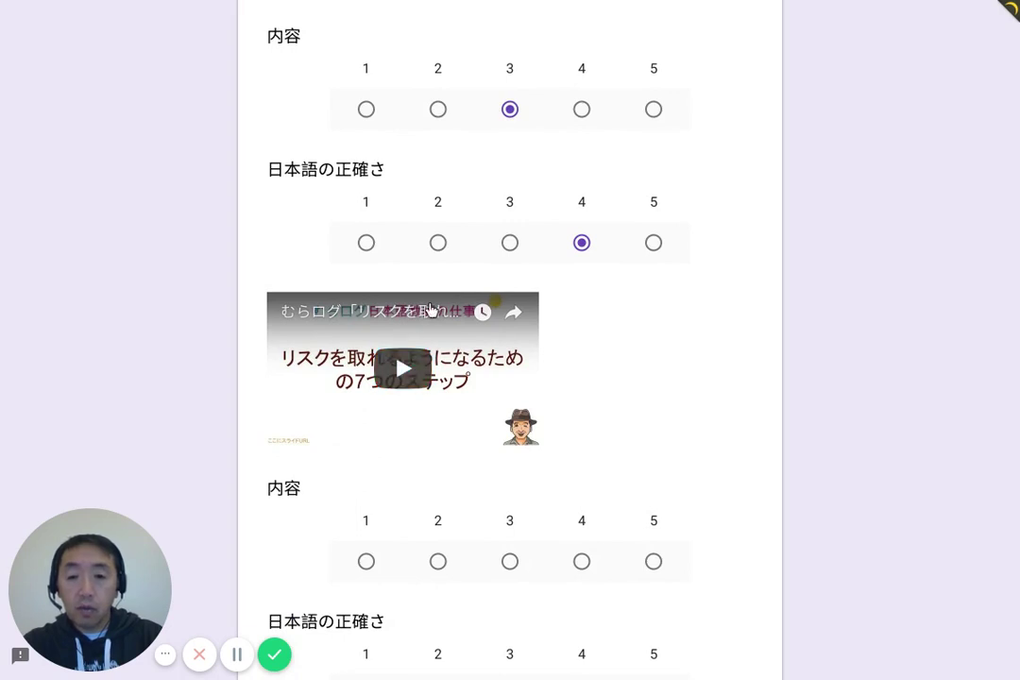
click(431, 562)
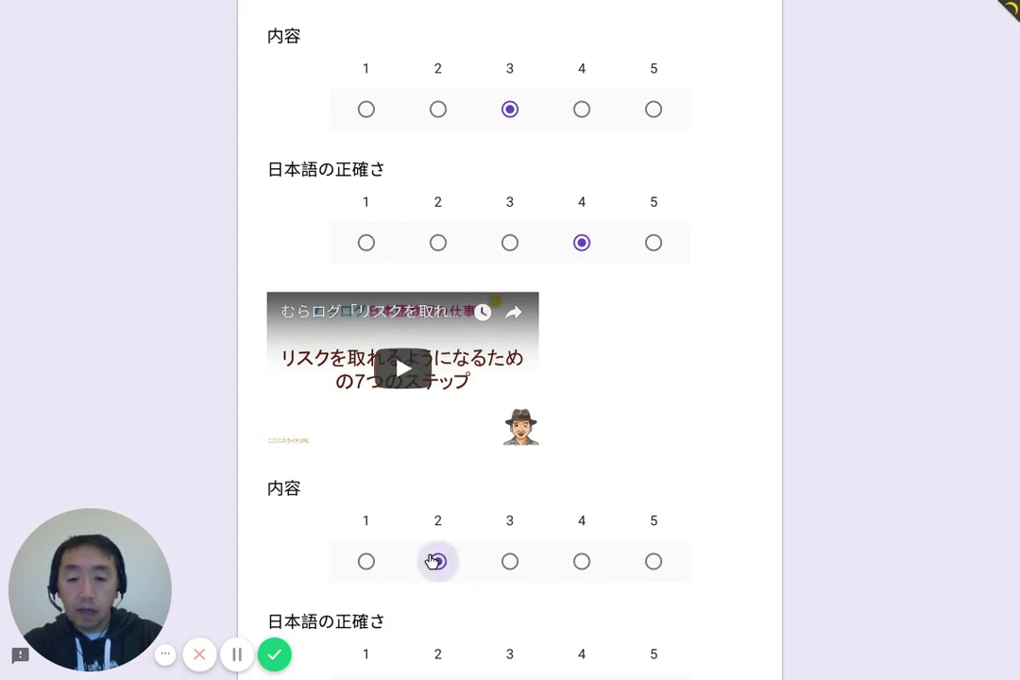
scroll(432, 560, down, 2)
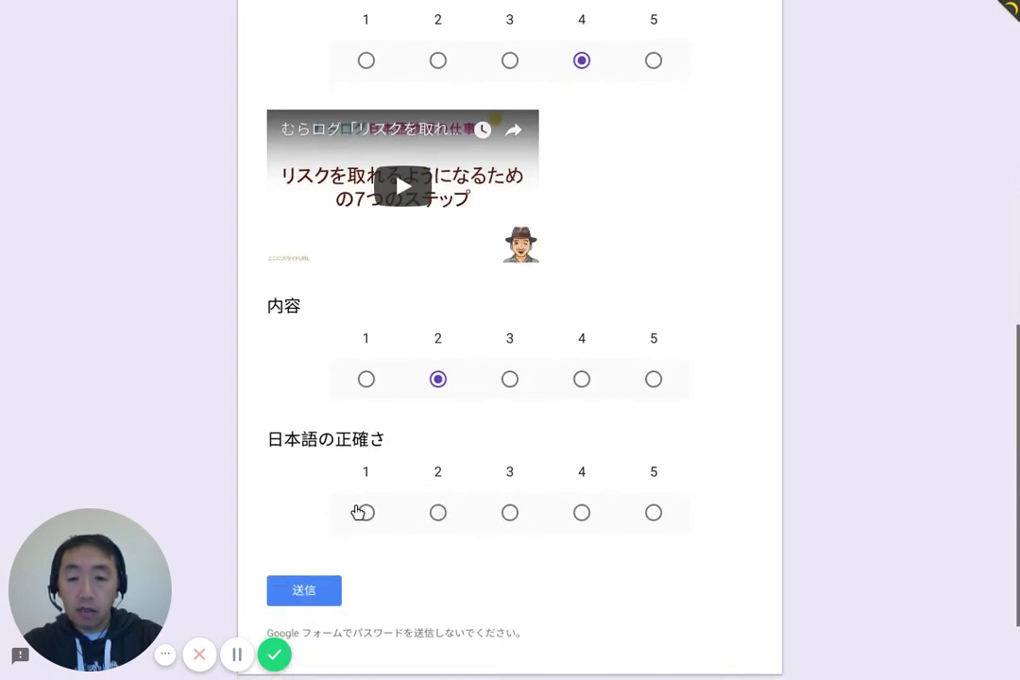
click(365, 512)
scroll(472, 524, down, 2)
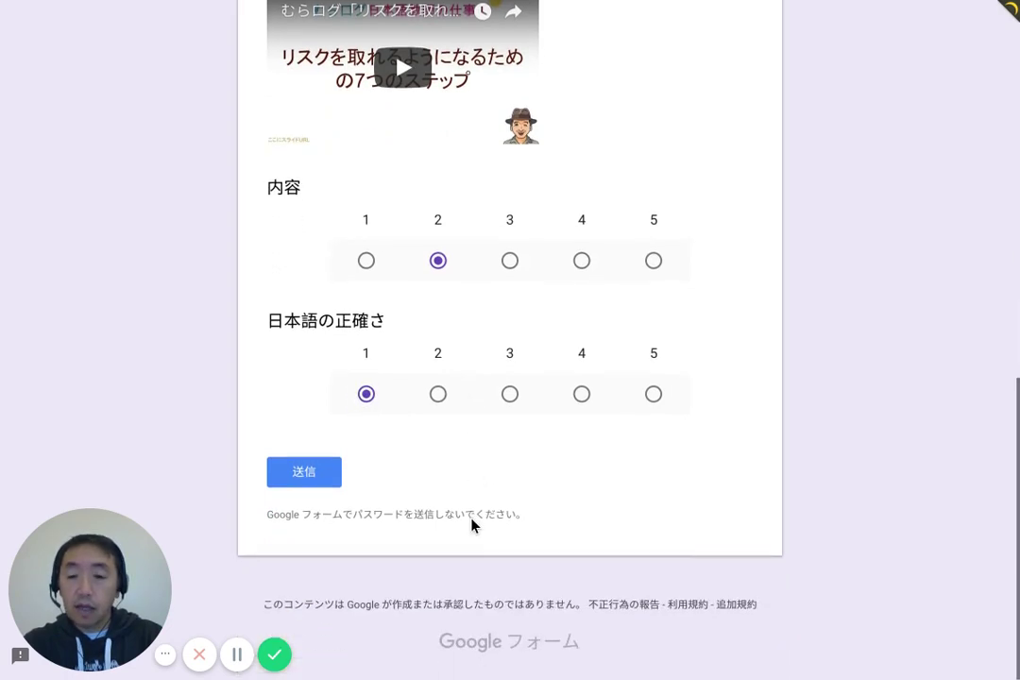
click(305, 472)
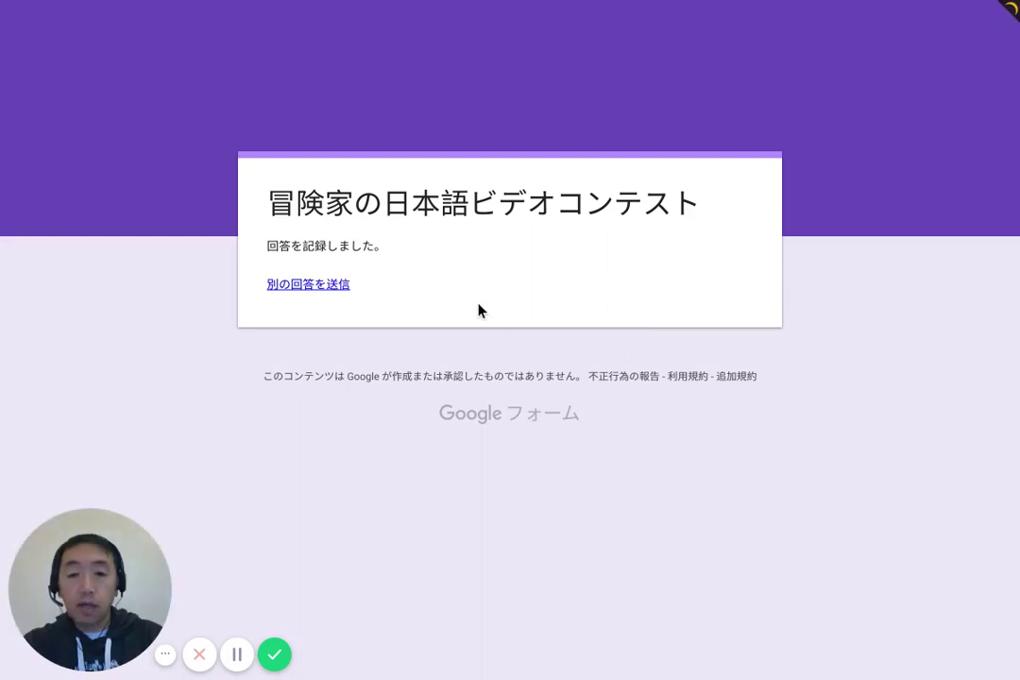
Open a fresh copy of the form for another response and look through its videos and rating scales
click(328, 286)
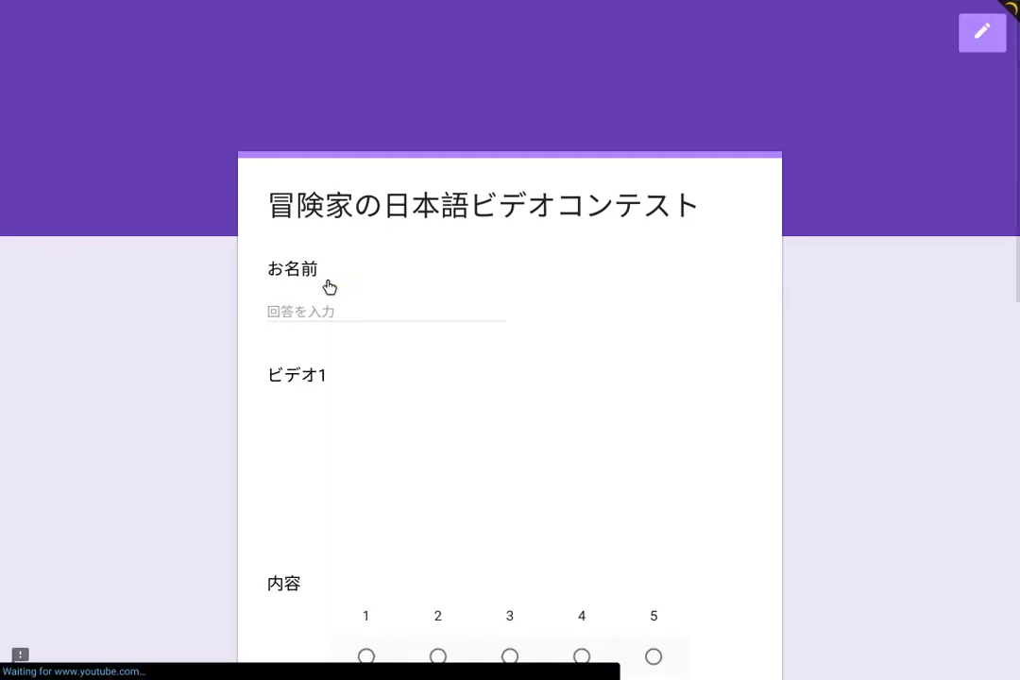
scroll(329, 287, down, 2)
scroll(330, 287, up, 2)
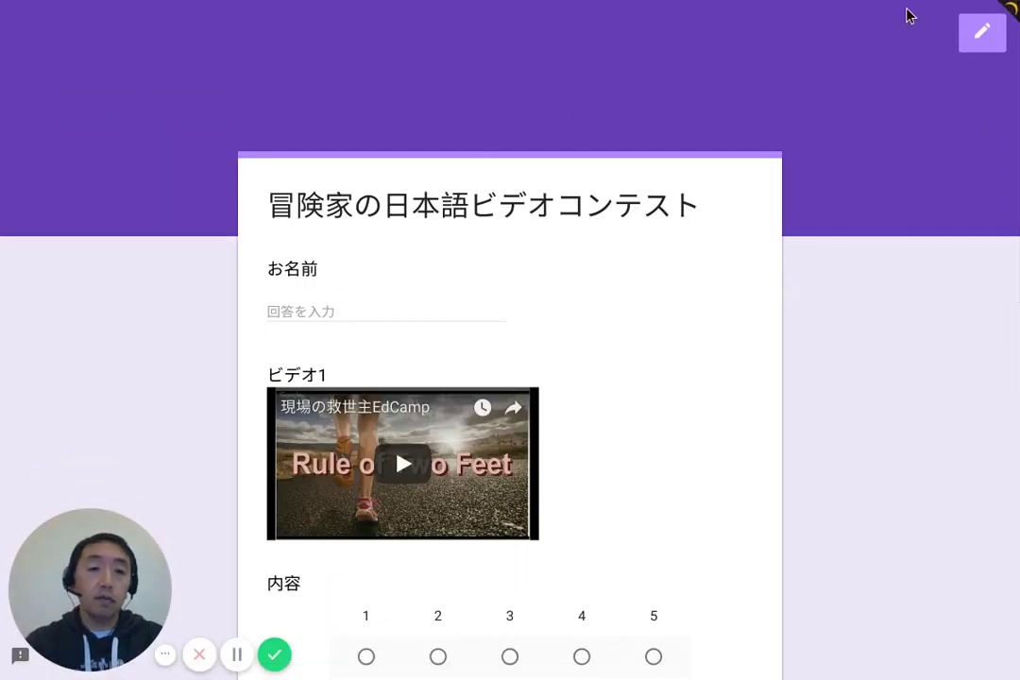
scroll(885, 150, down, 5)
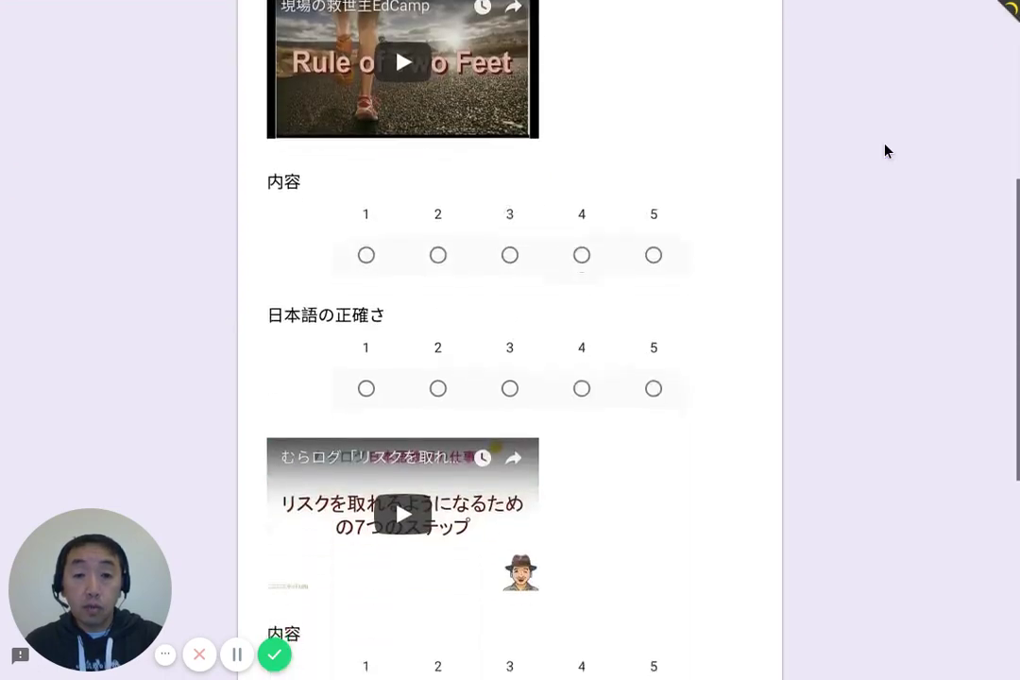
scroll(885, 150, down, 3)
scroll(885, 150, up, 9)
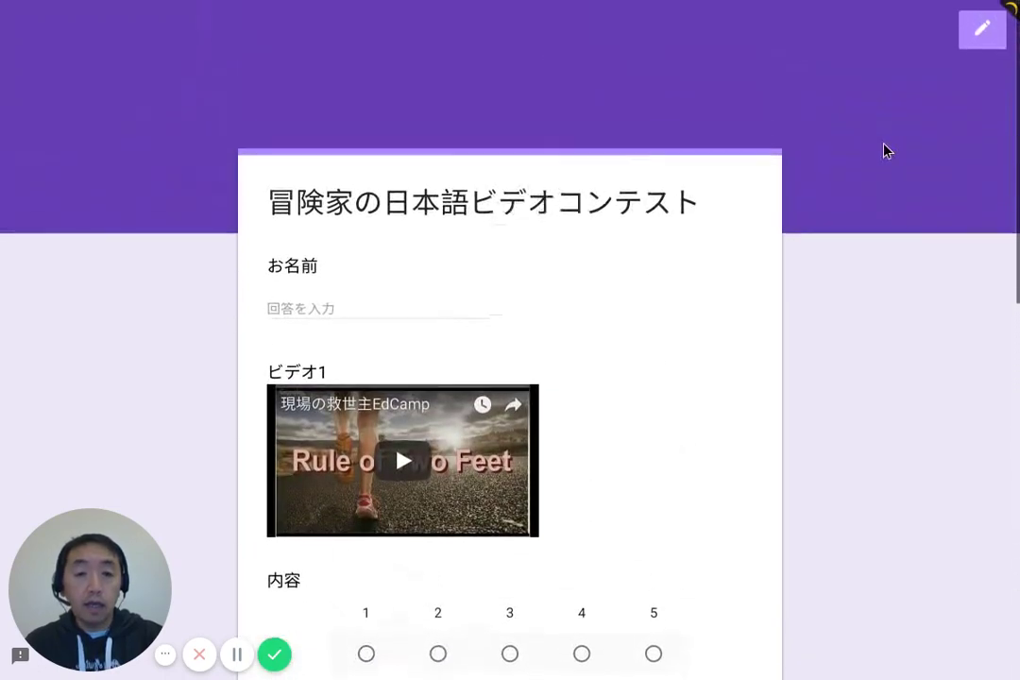